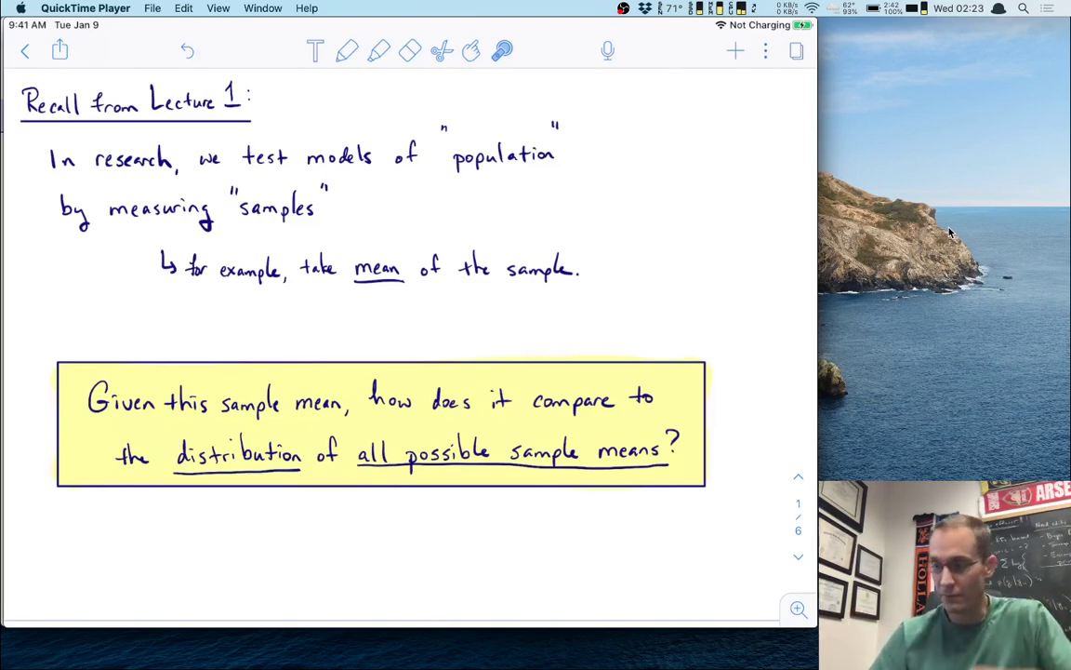
Scroll from the Lecture 1 recap to page 2's point (1) on JASP's Distributions module
scroll(409, 353, "down", 10)
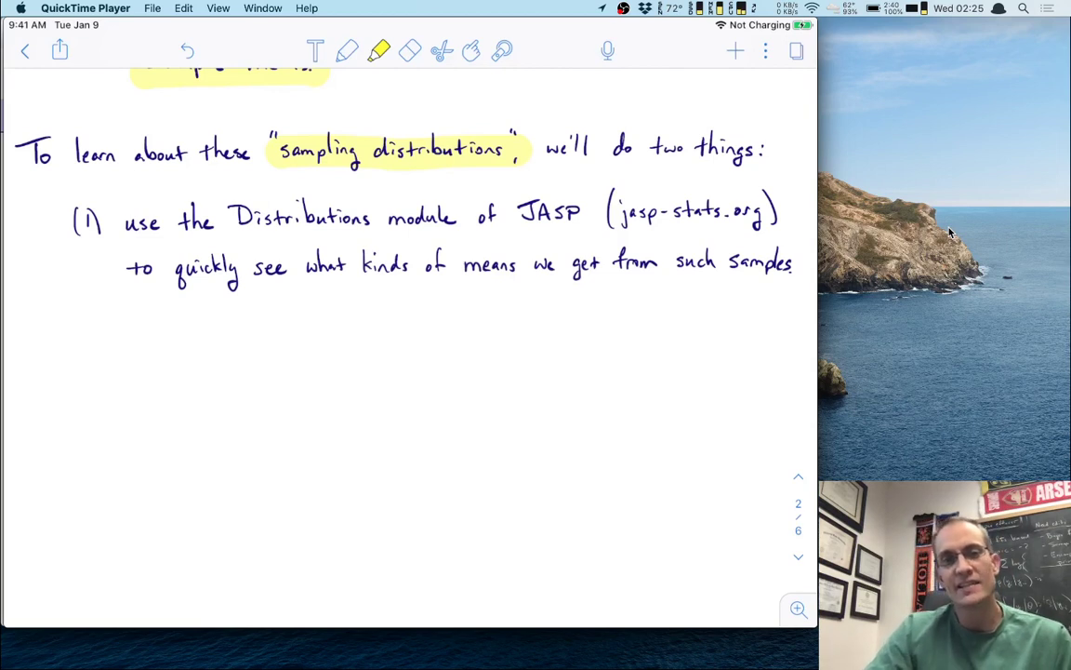
Show the 'To learn about these sampling distributions' list with the onlinestatbook URL and QR code
scroll(410, 279, "down", 1)
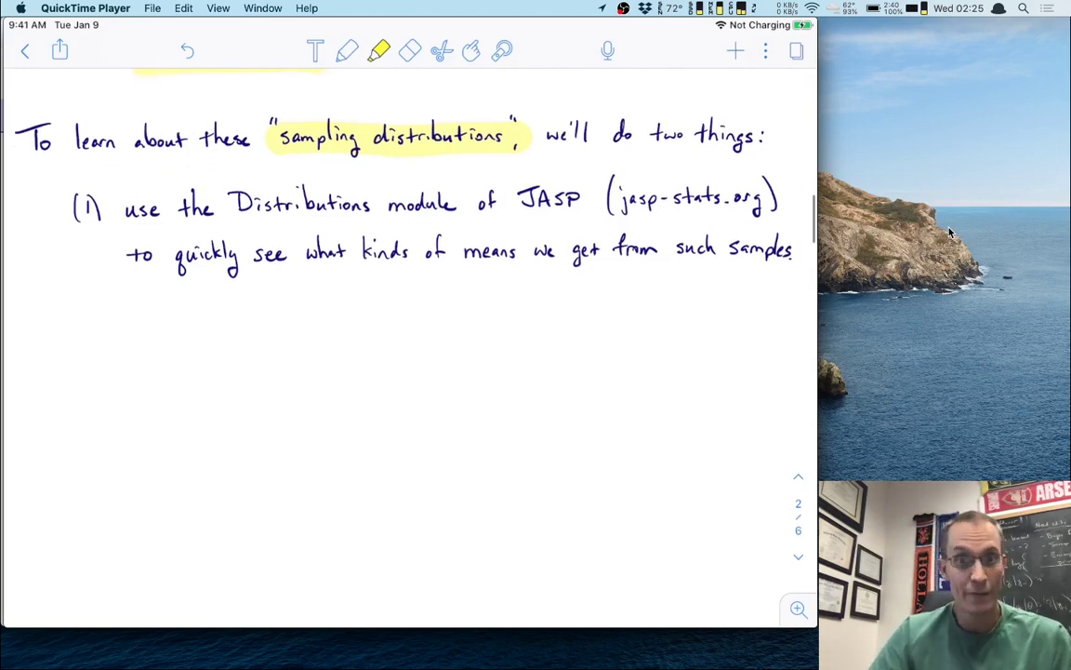
scroll(410, 279, "down", 1)
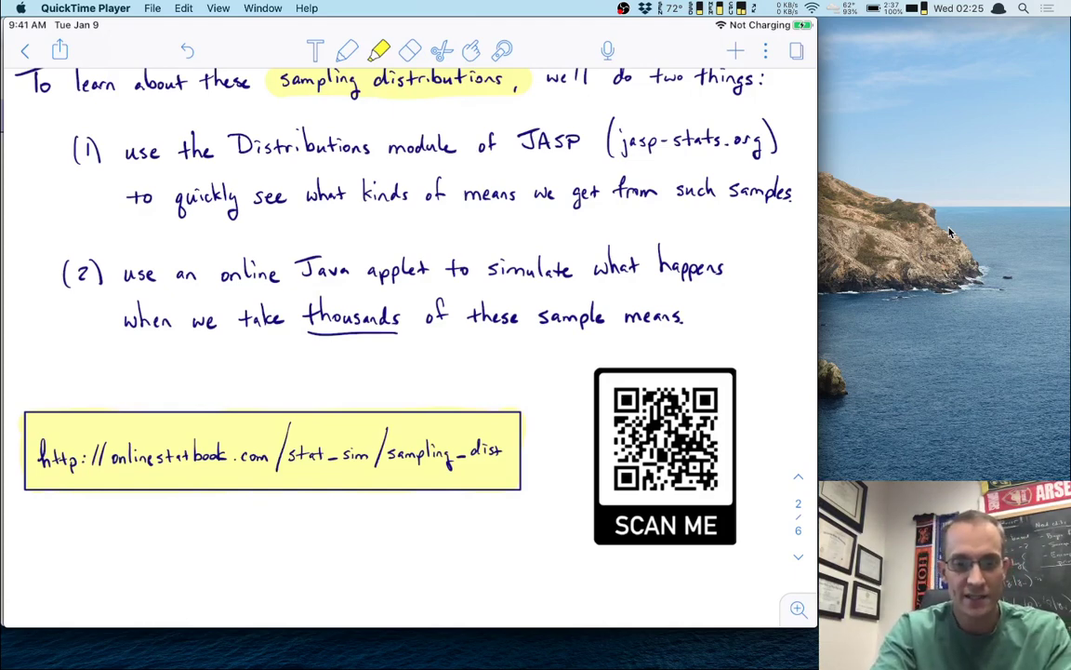
key("super+Tab")
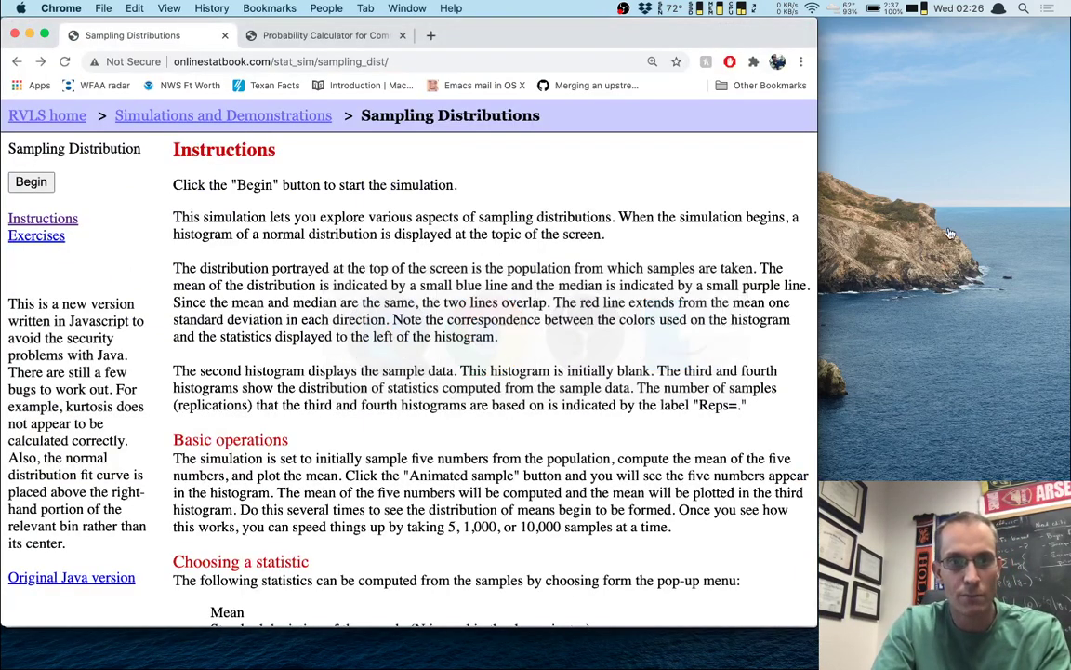
Visit jasp-stats.org in a new Chrome tab, then close that tab
key("super+t")
type("jasp")
key("Return")
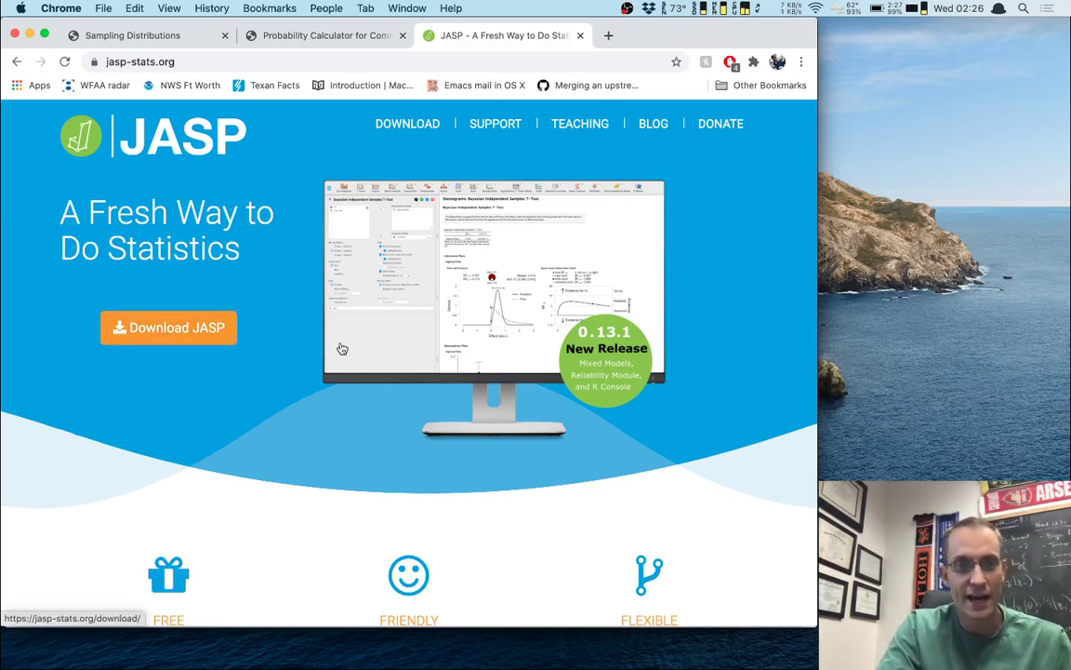
left_click(580, 35)
Launch the JASP application from the Alfred launcher
key("alt+space")
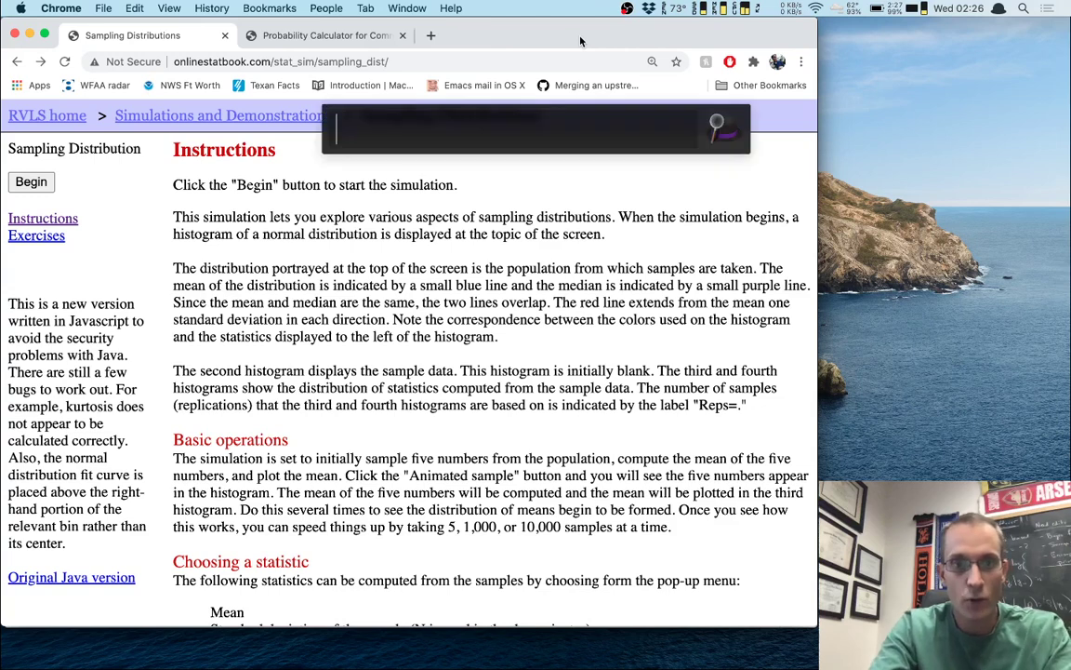
type("jasp")
key("Return")
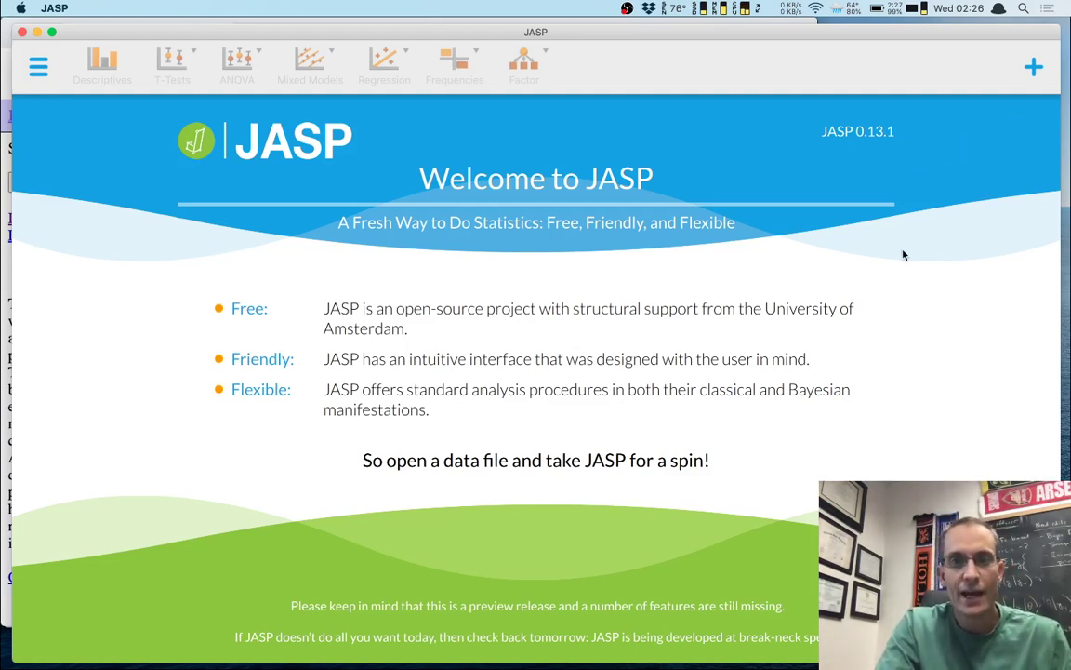
Tick the Distributions module in JASP's modules list so it joins the ribbon
left_click(1034, 68)
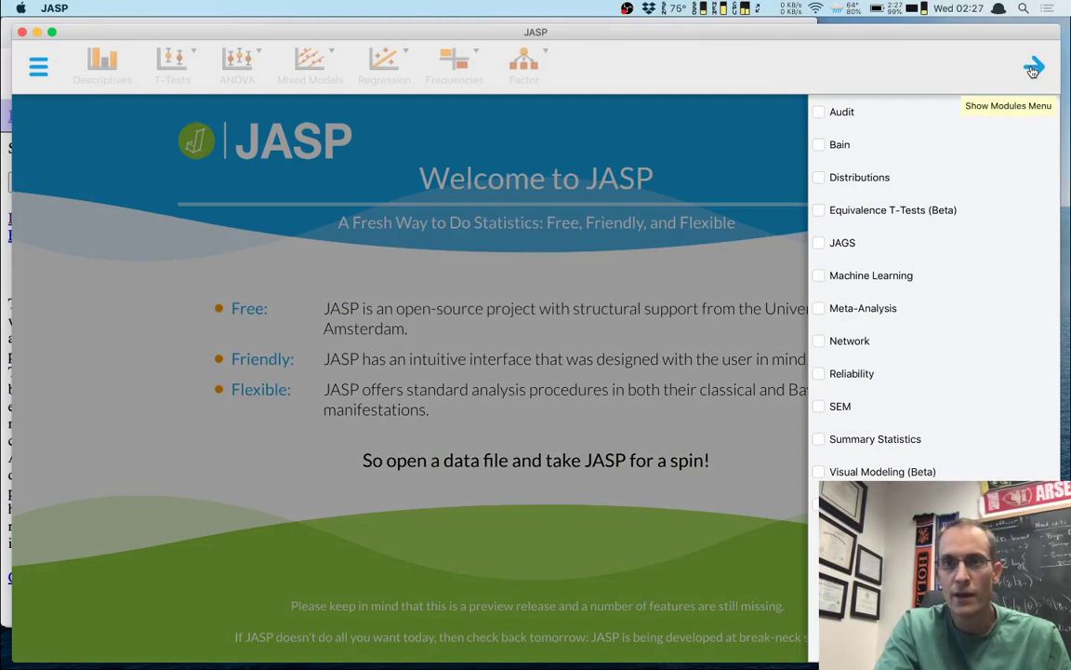
left_click(819, 178)
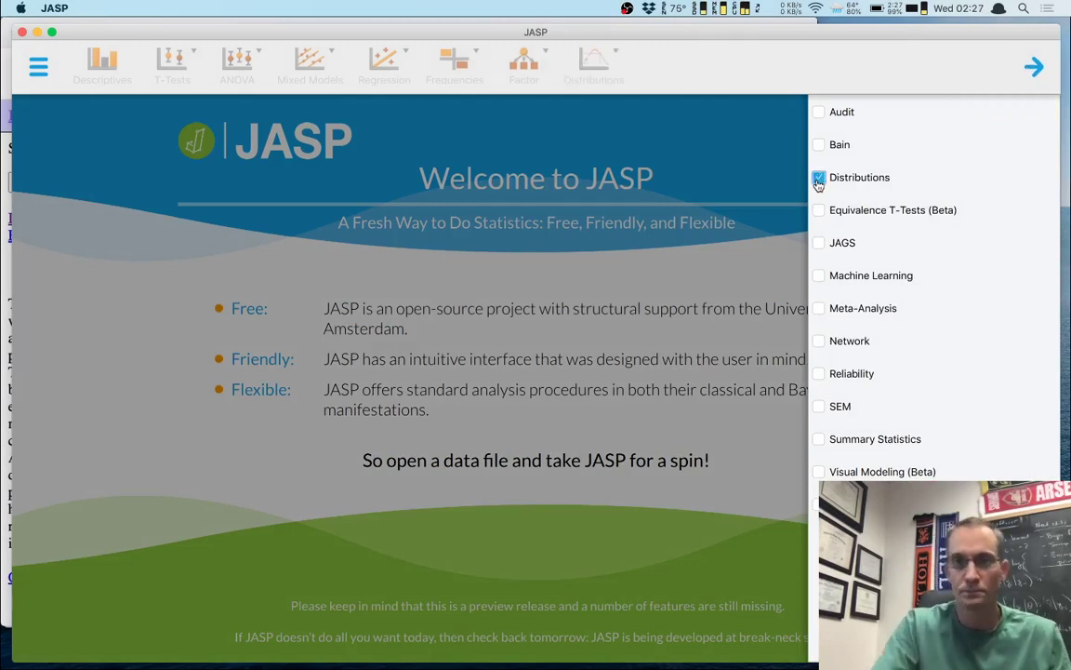
left_click(744, 170)
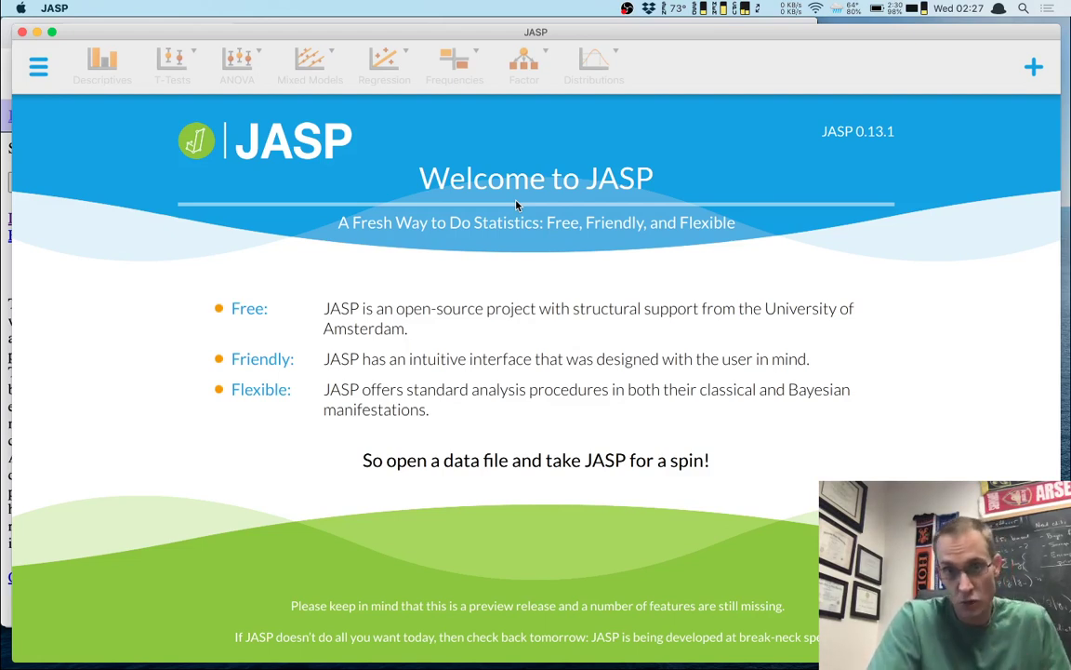
Load the Kitchen Rolls example data from the Data Library's 2. T-Tests folder
left_click(39, 70)
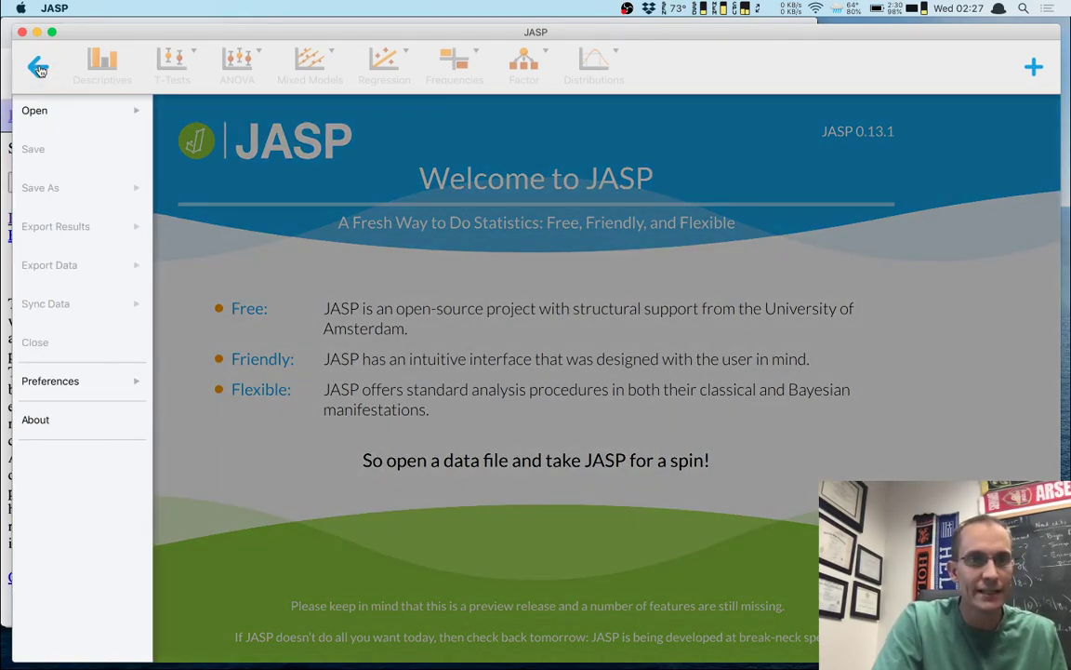
left_click(51, 110)
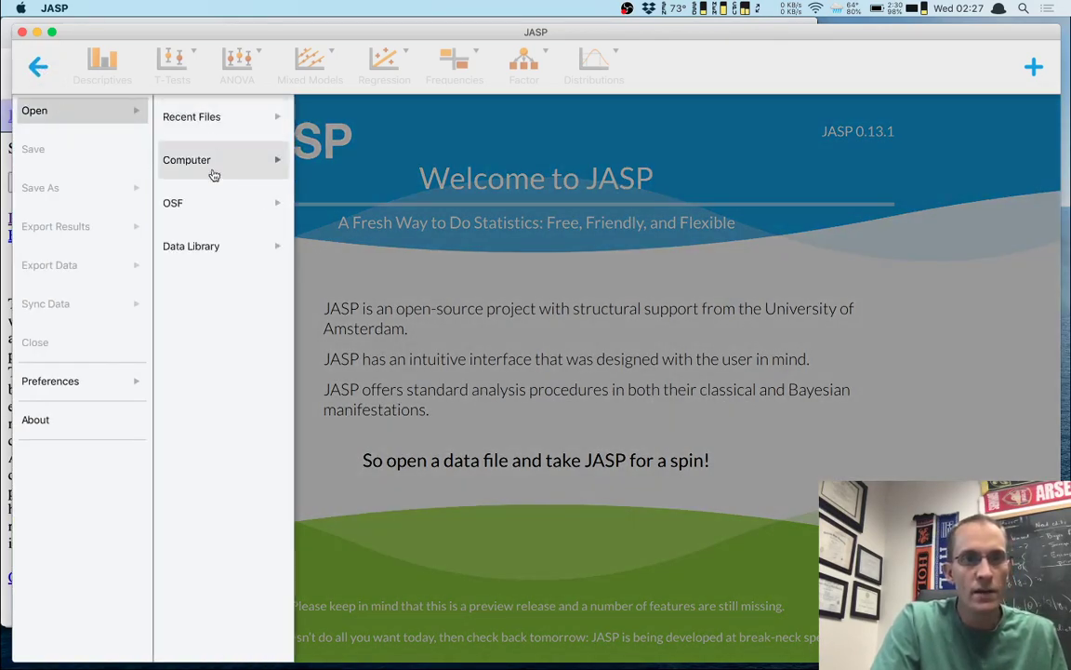
left_click(208, 251)
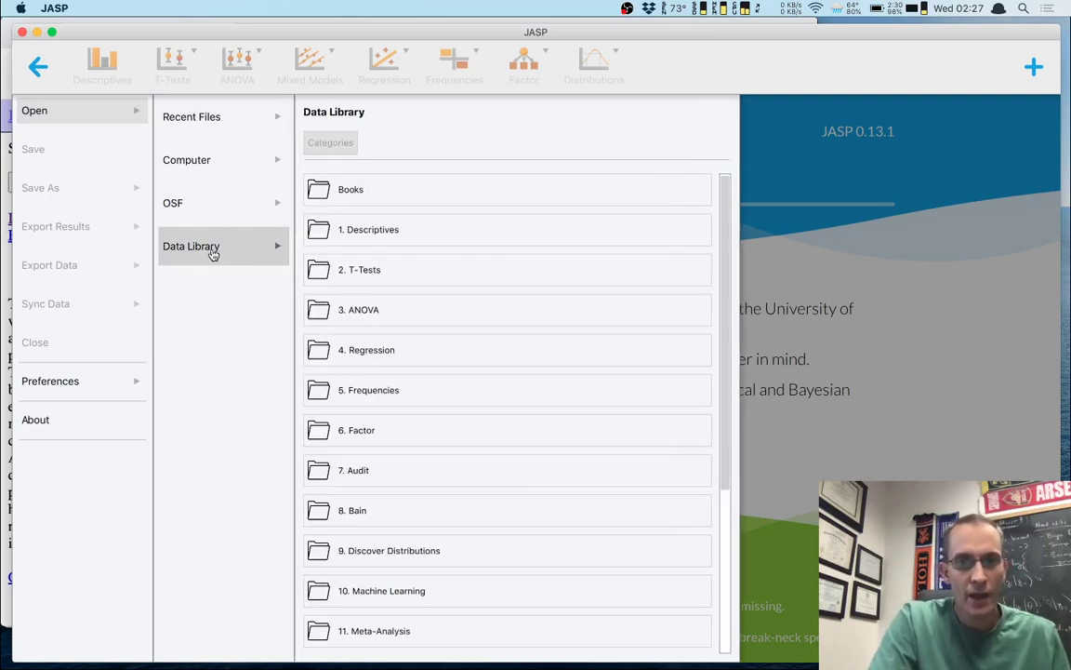
left_click(375, 273)
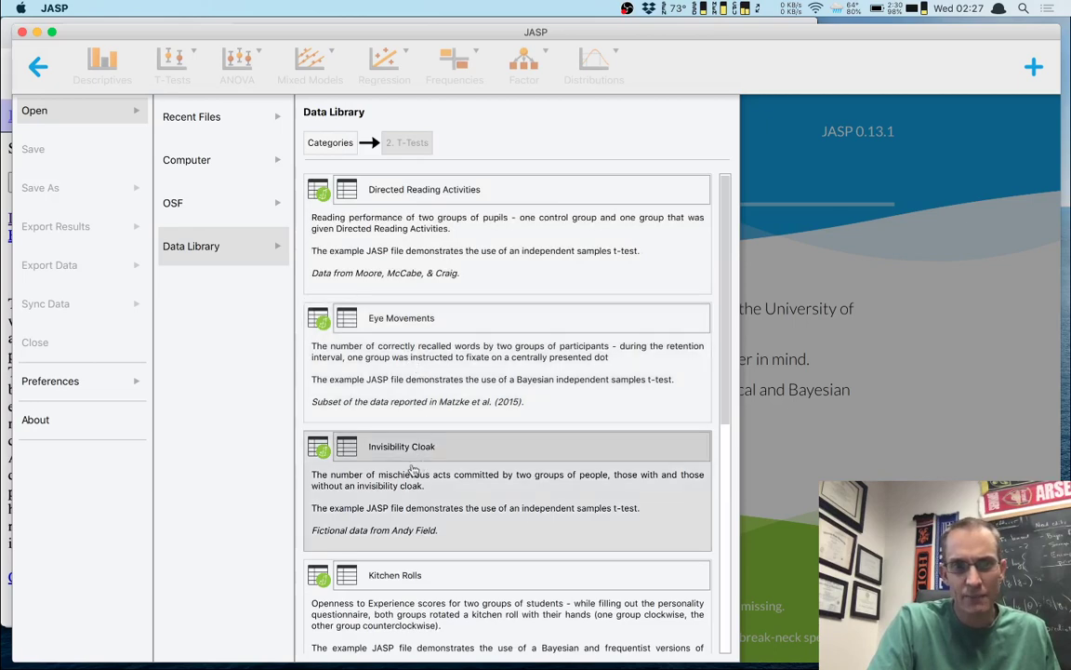
left_click(363, 580)
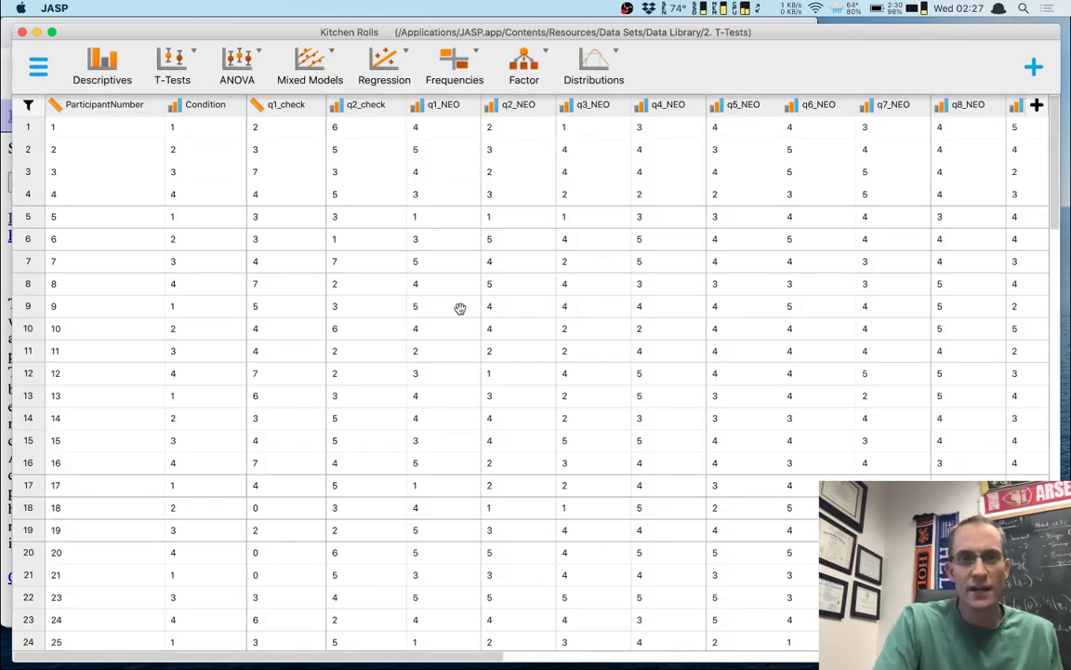
Browse the Kitchen Rolls data table, then open the Distributions ribbon menu
scroll(468, 253, "right", 10)
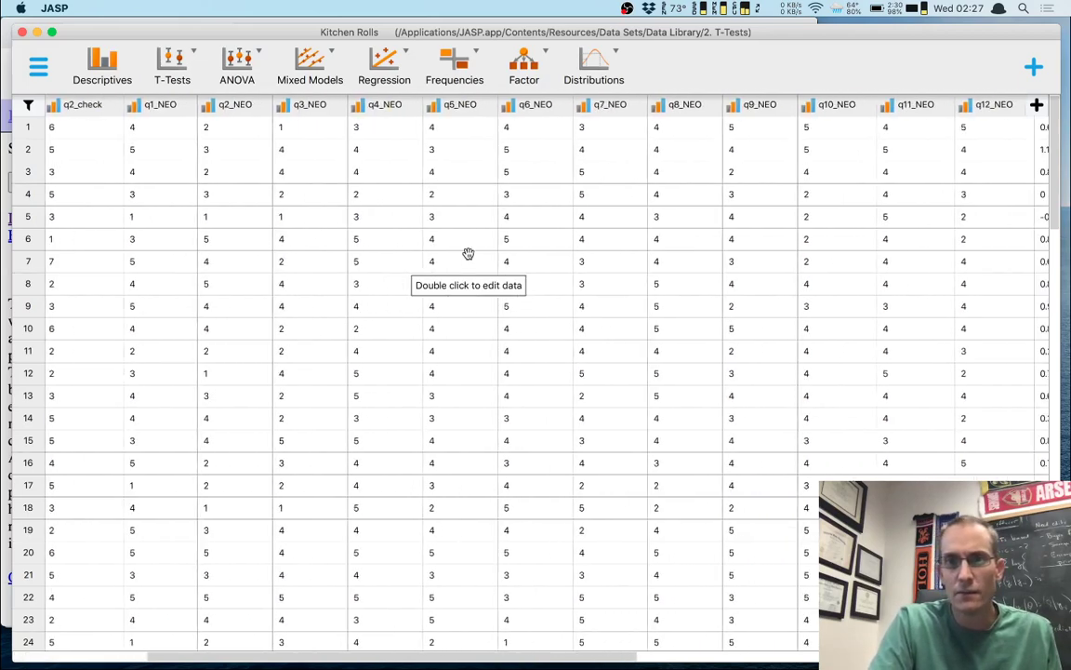
scroll(467, 252, "left", 6)
scroll(467, 253, "left", 4)
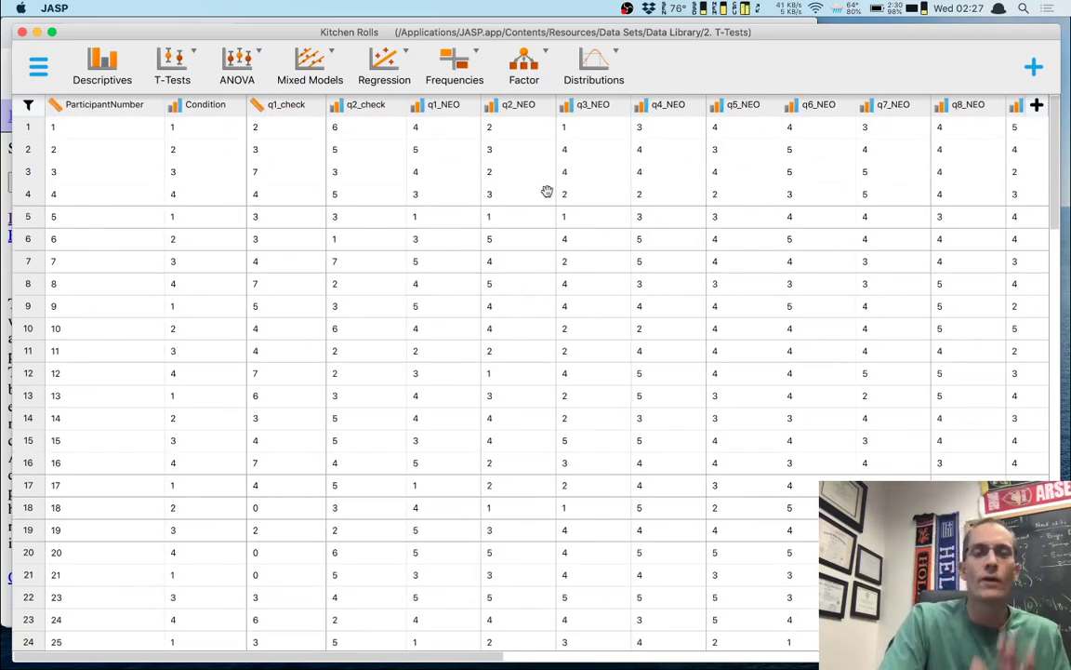
left_click(604, 65)
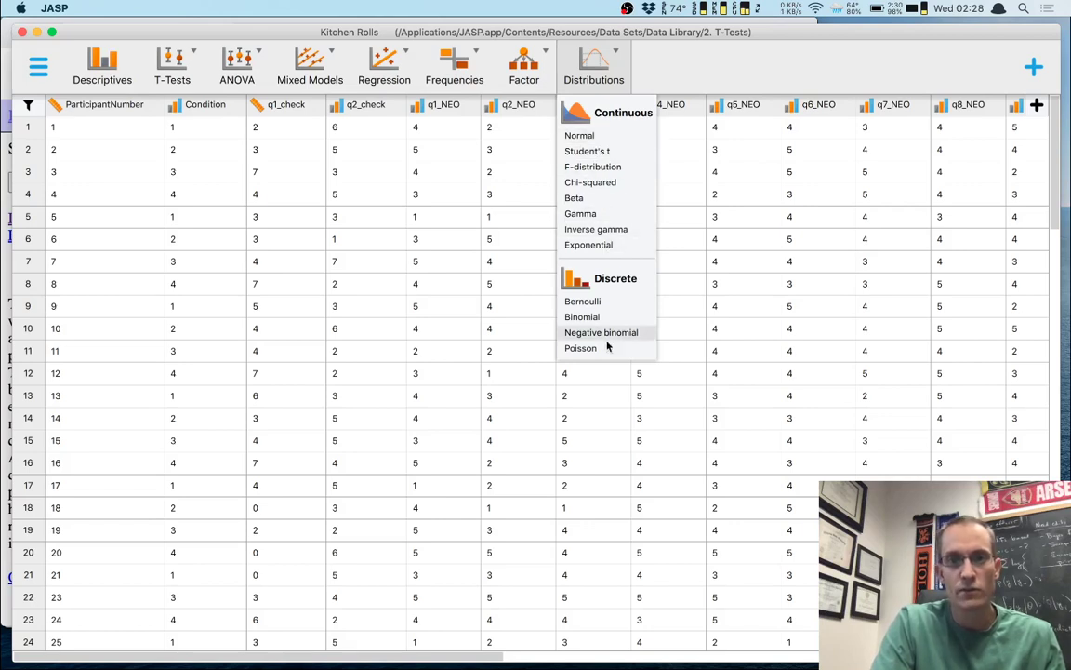
Start a Continuous > Normal analysis showing the μ 0, σ² 1 density plot
left_click(590, 136)
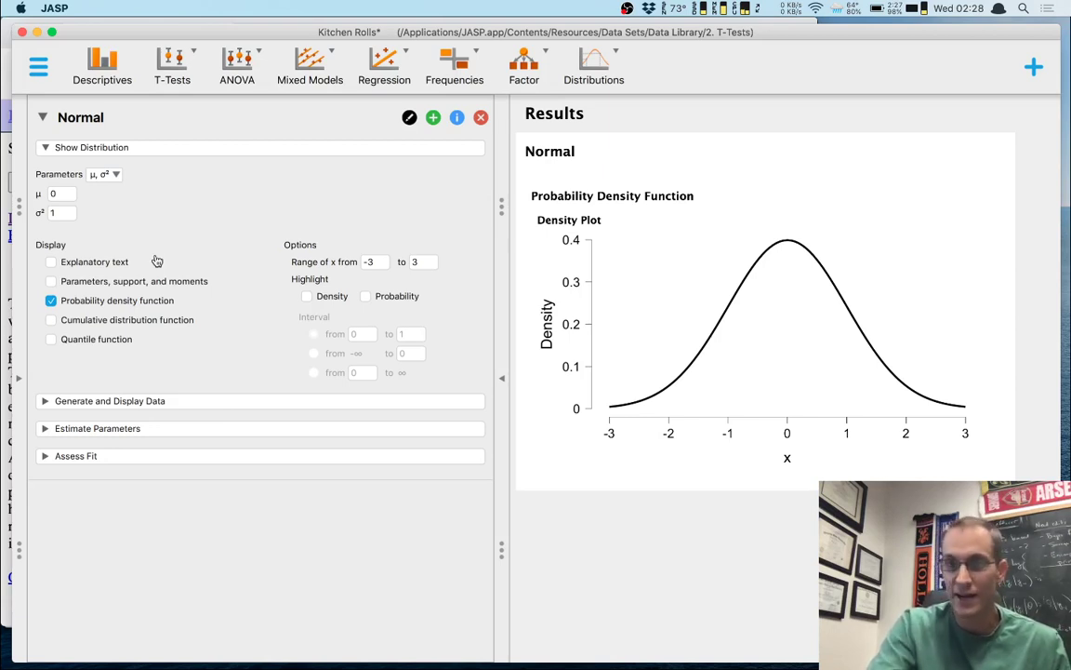
key("super+Tab")
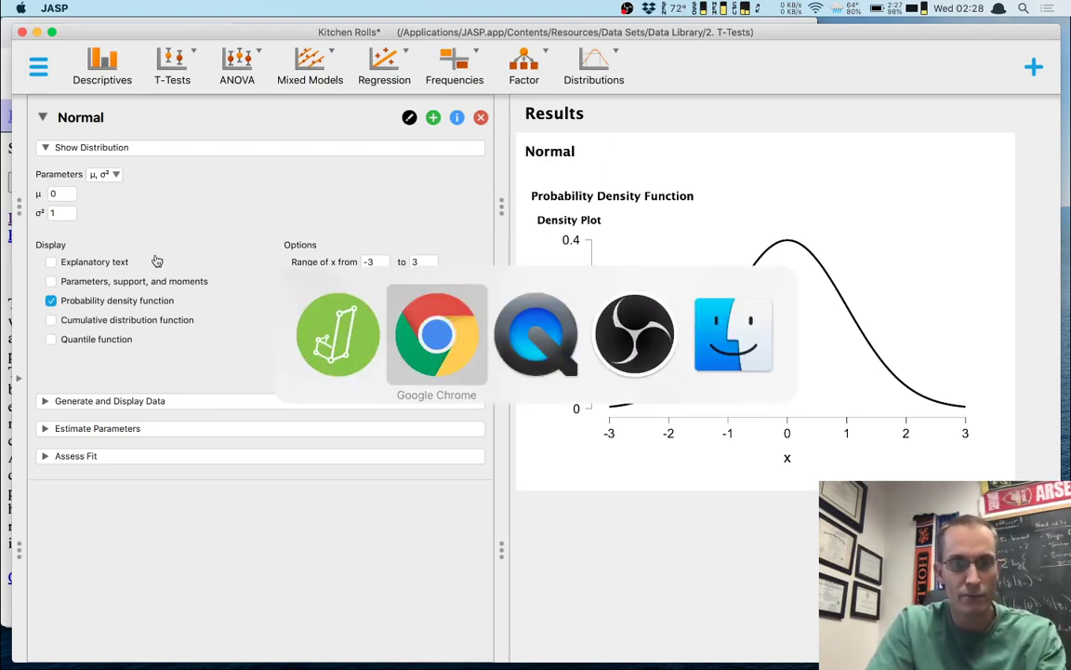
key("super+Tab")
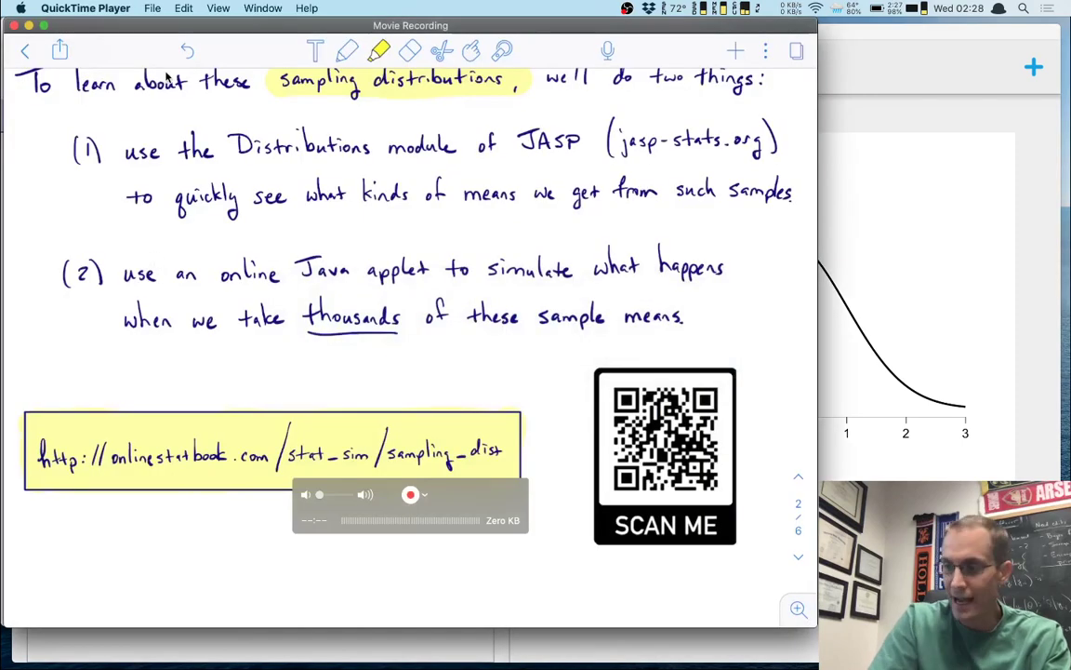
scroll(167, 77, "up", 10)
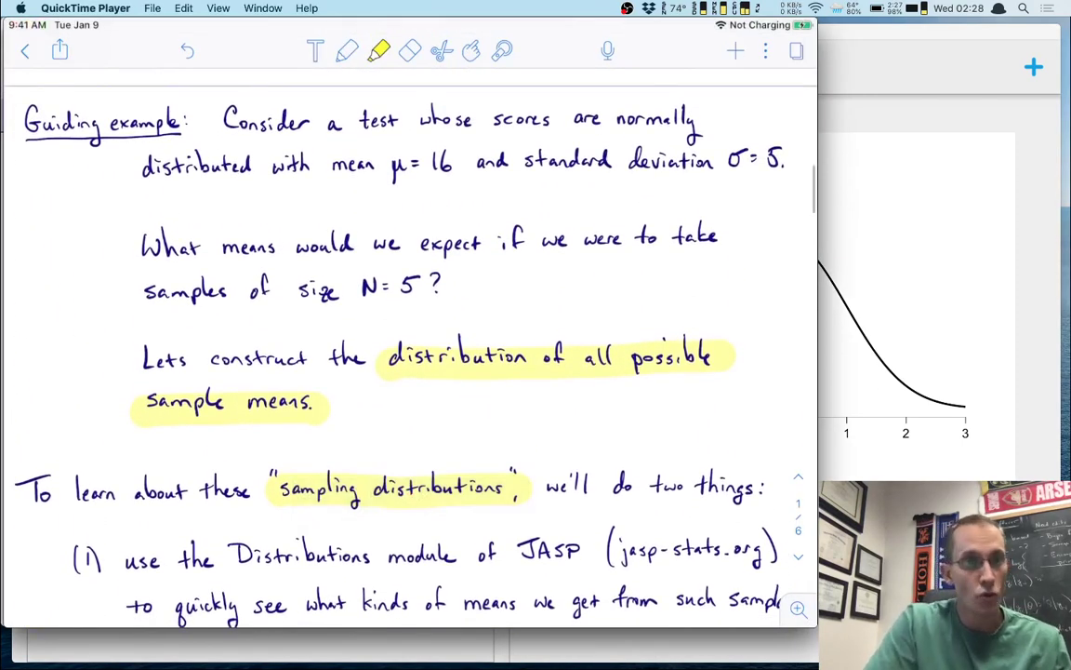
mouse_move(339, 140)
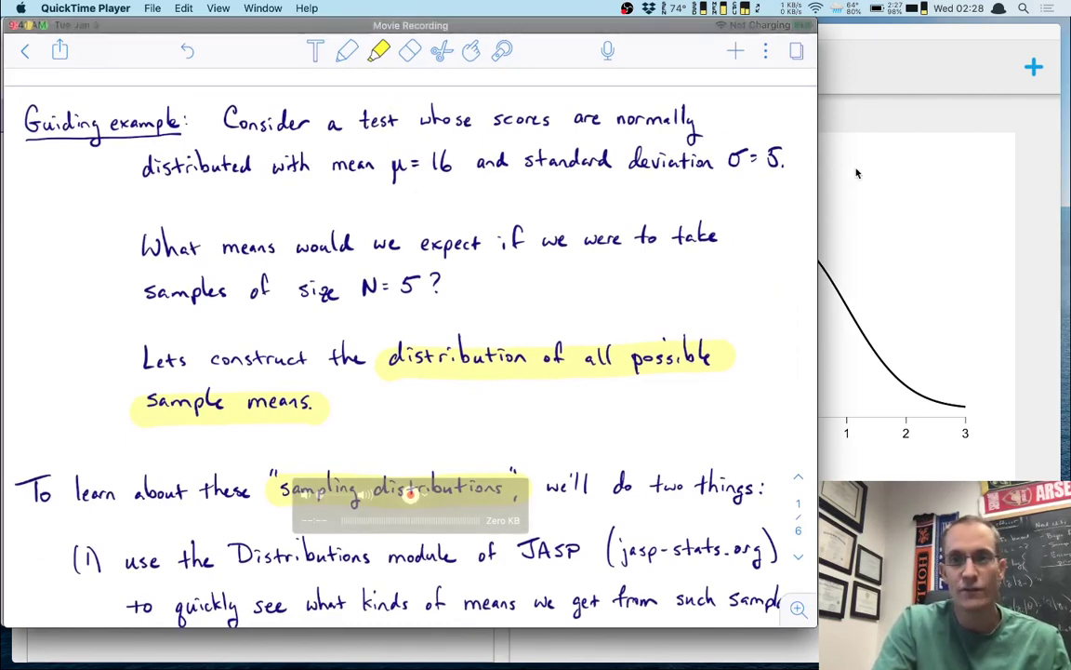
left_click(872, 118)
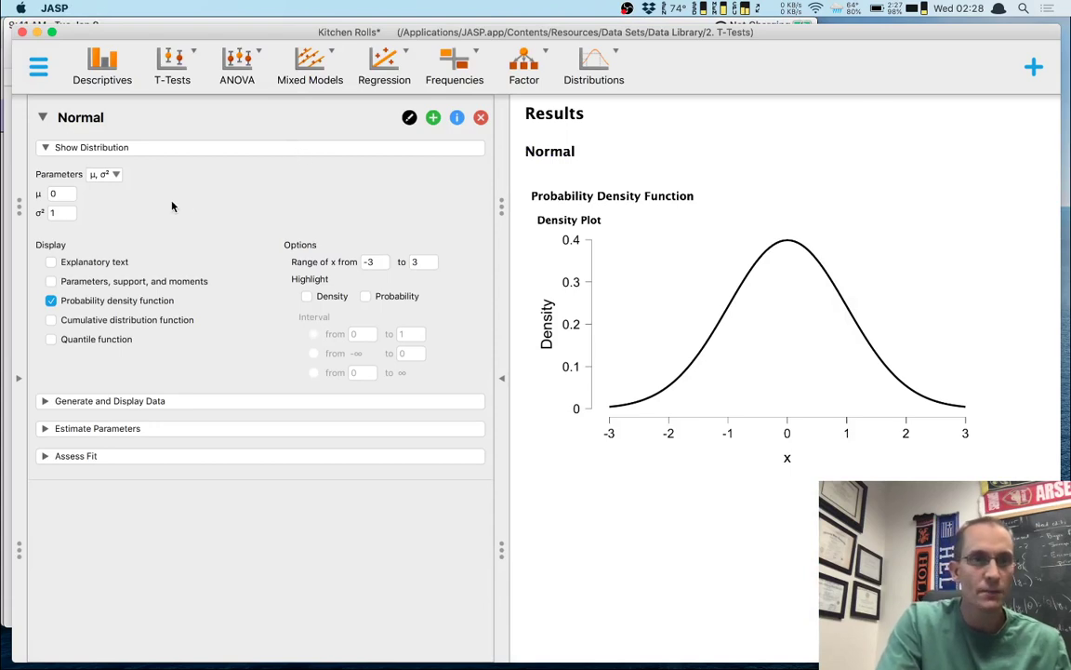
Parameterize the normal by mean and standard deviation, with μ 16 and σ 5
left_click(114, 178)
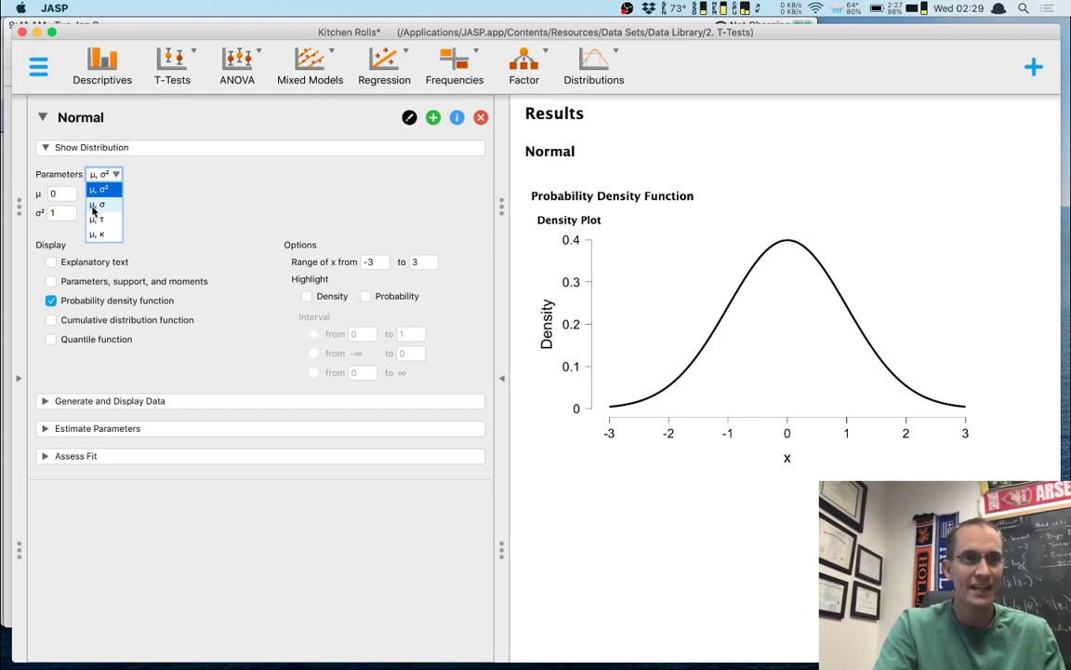
left_click(105, 204)
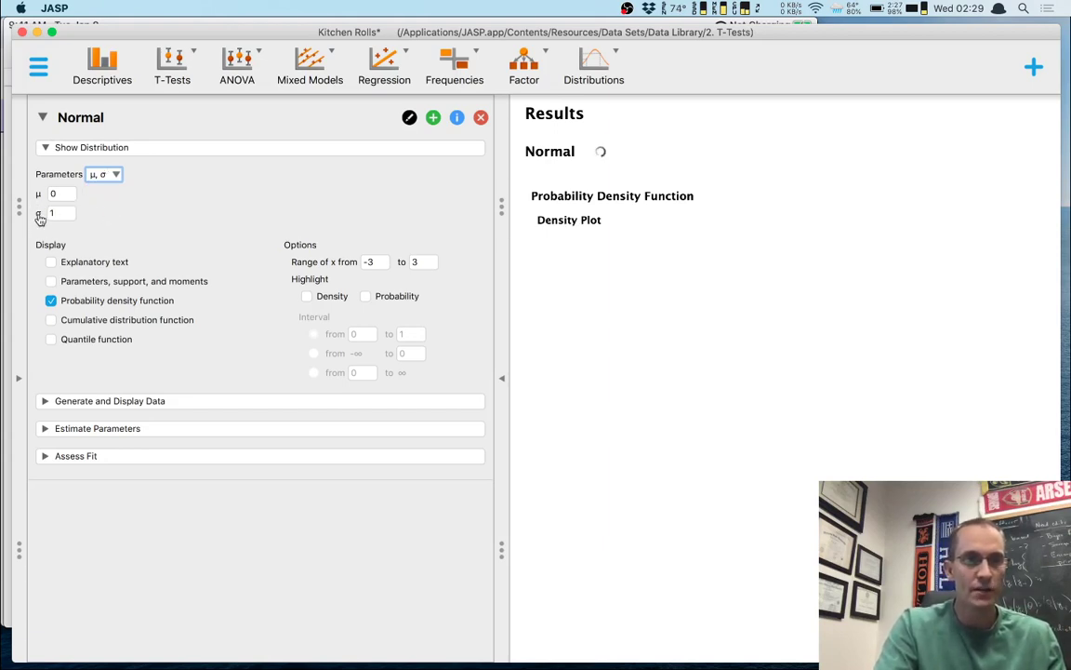
left_click(61, 195)
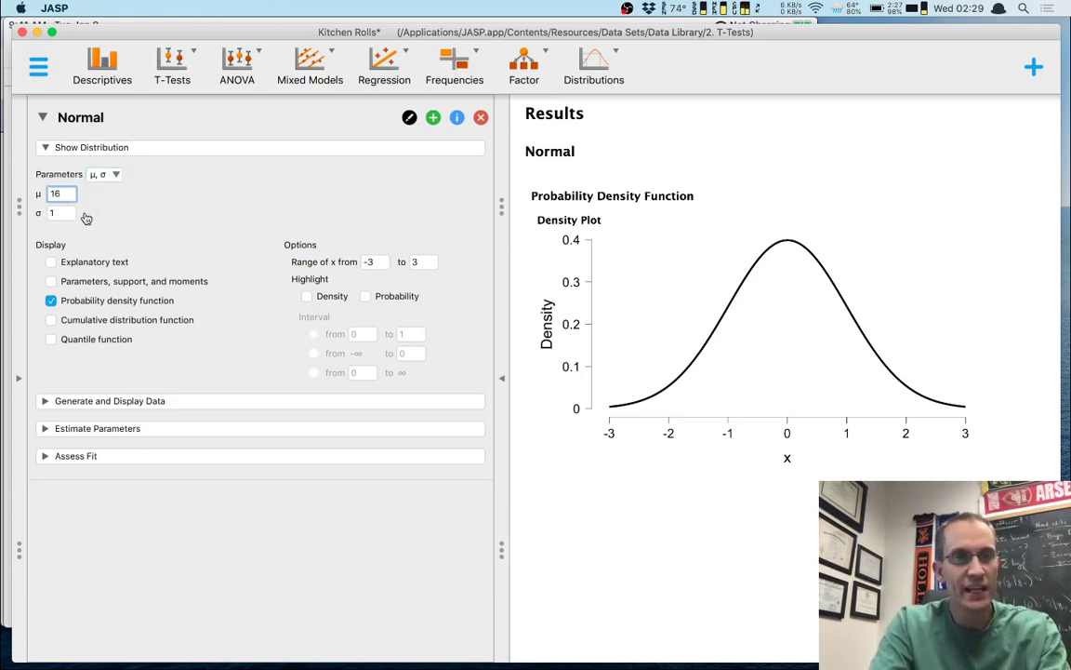
type("16")
key("Tab")
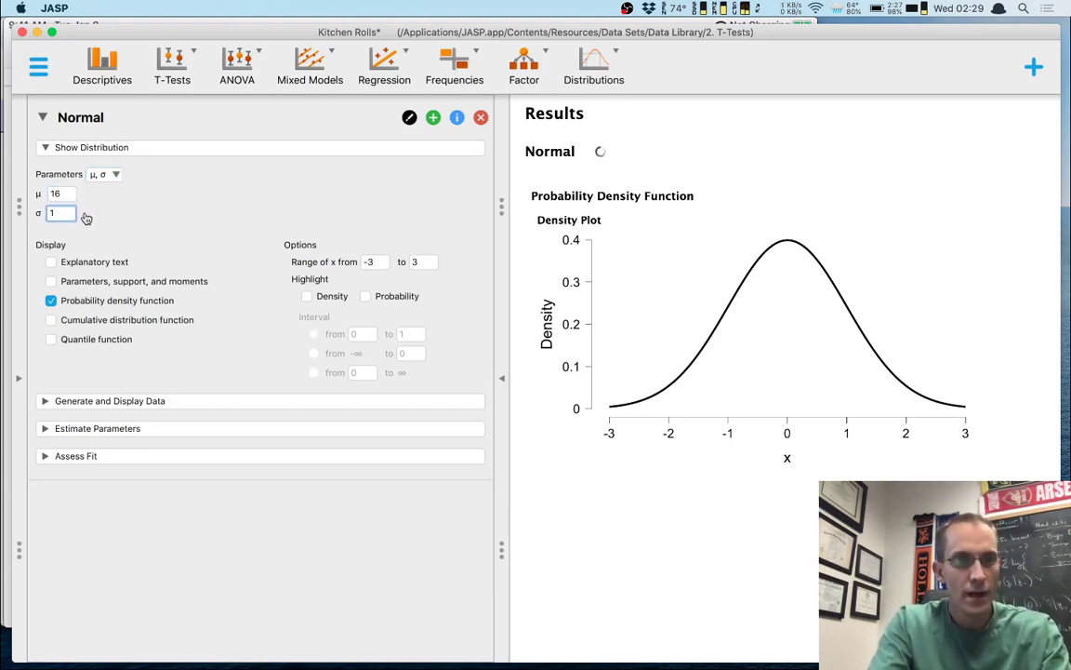
type("5")
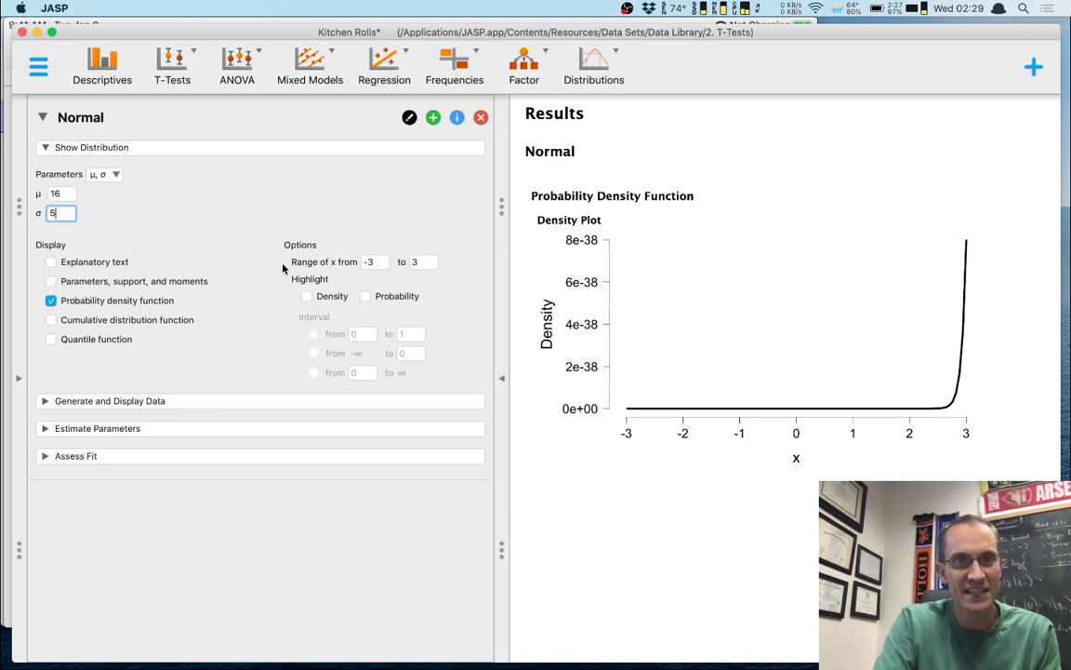
Change the density plot's x range from -3–3 to 1–31
left_click(378, 268)
left_click_drag(379, 268, 359, 268)
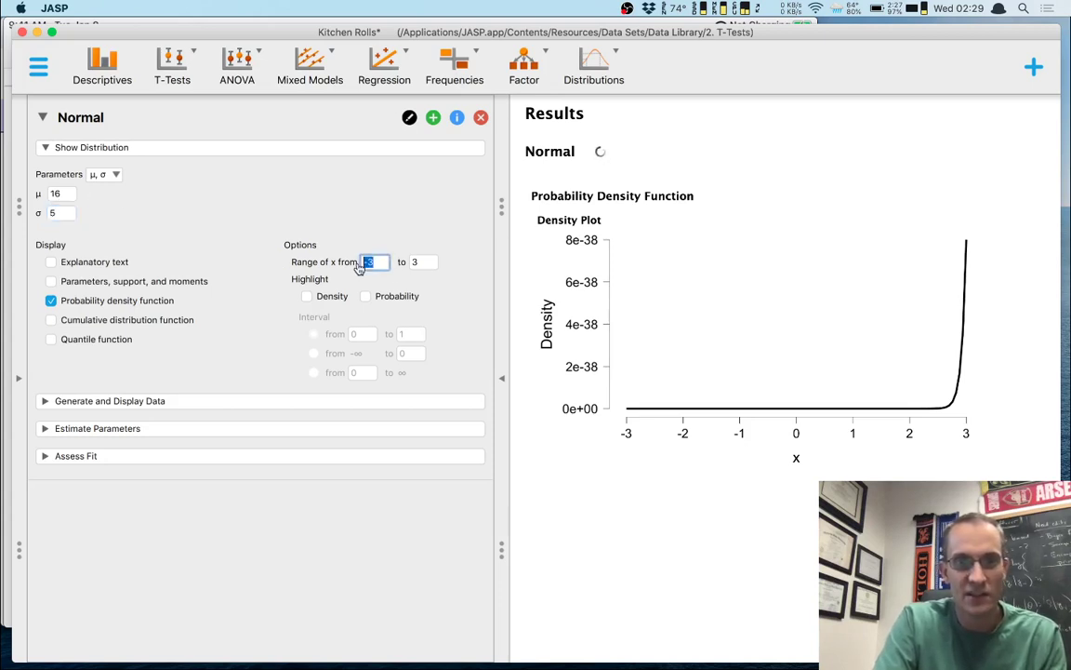
type("1")
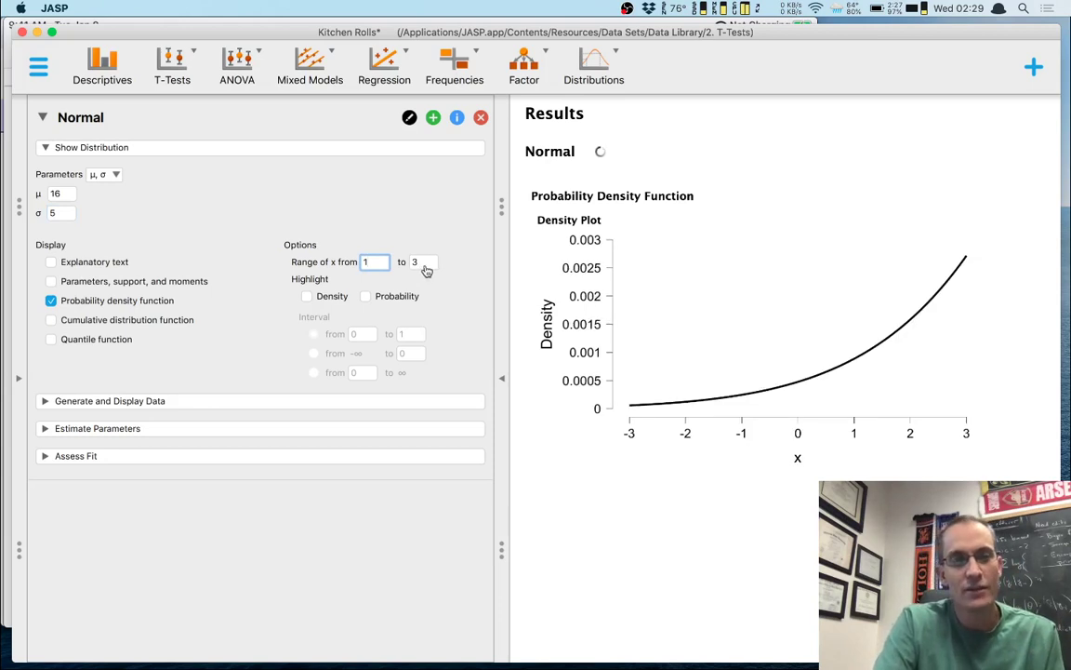
double_click(415, 265)
type("31")
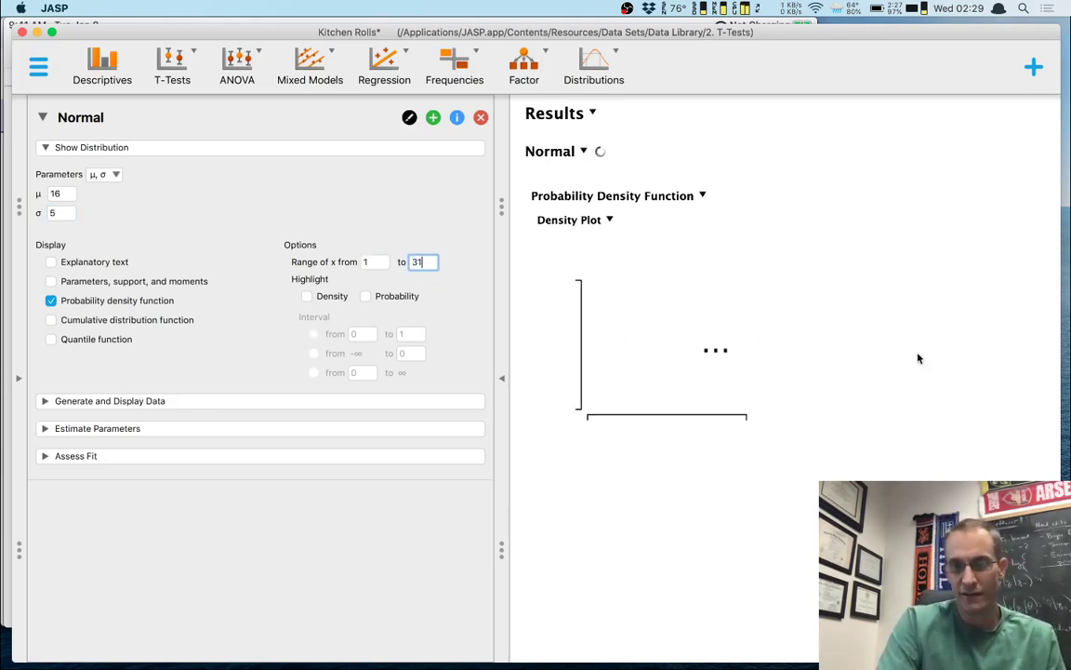
key("Return")
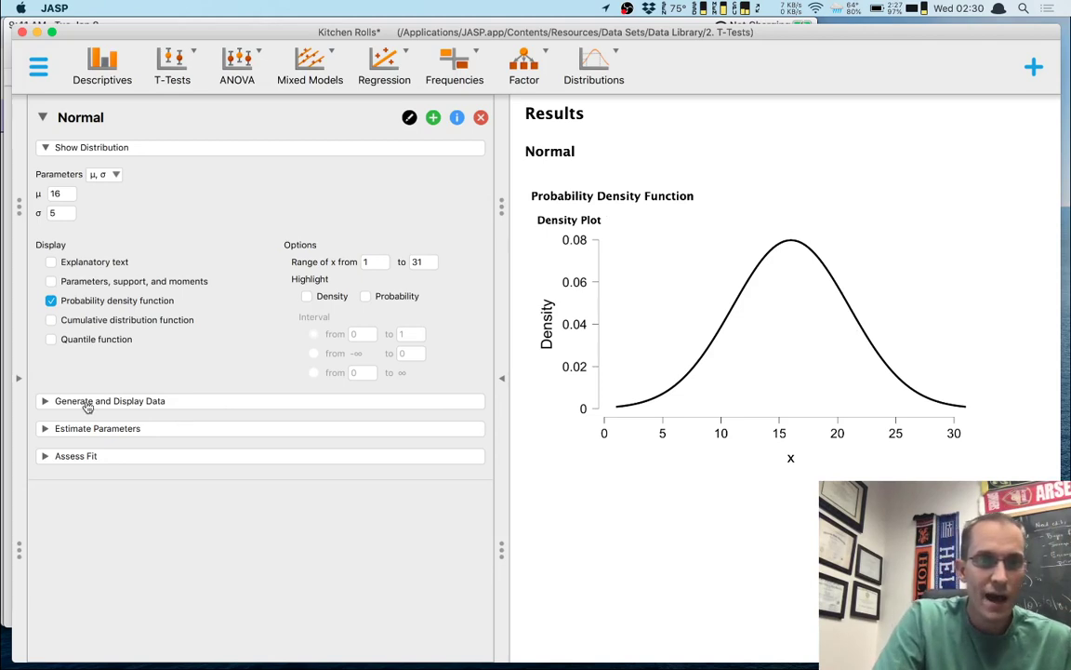
Under Generate and Display Data, name the variable sample and set 5 samples
left_click(45, 401)
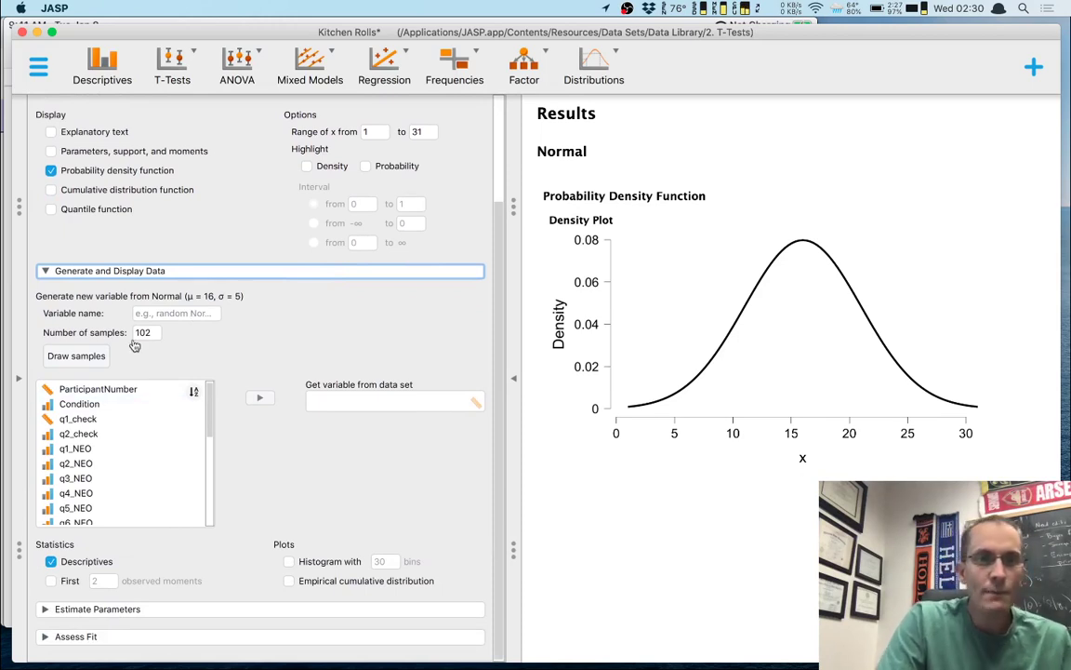
left_click(151, 314)
type("sample")
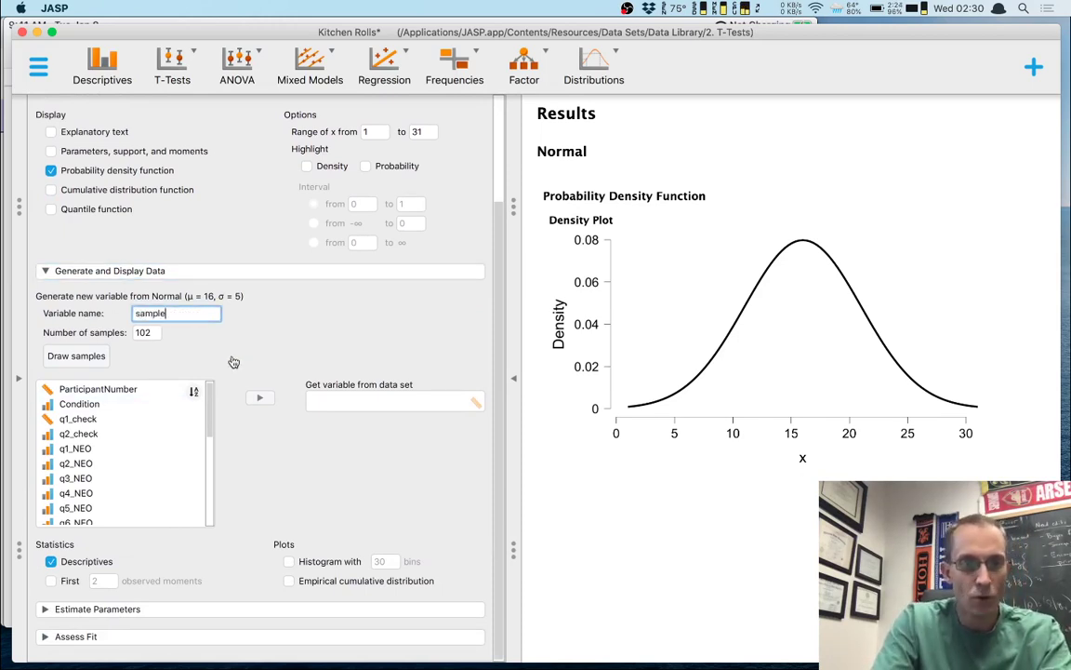
double_click(141, 332)
type("5")
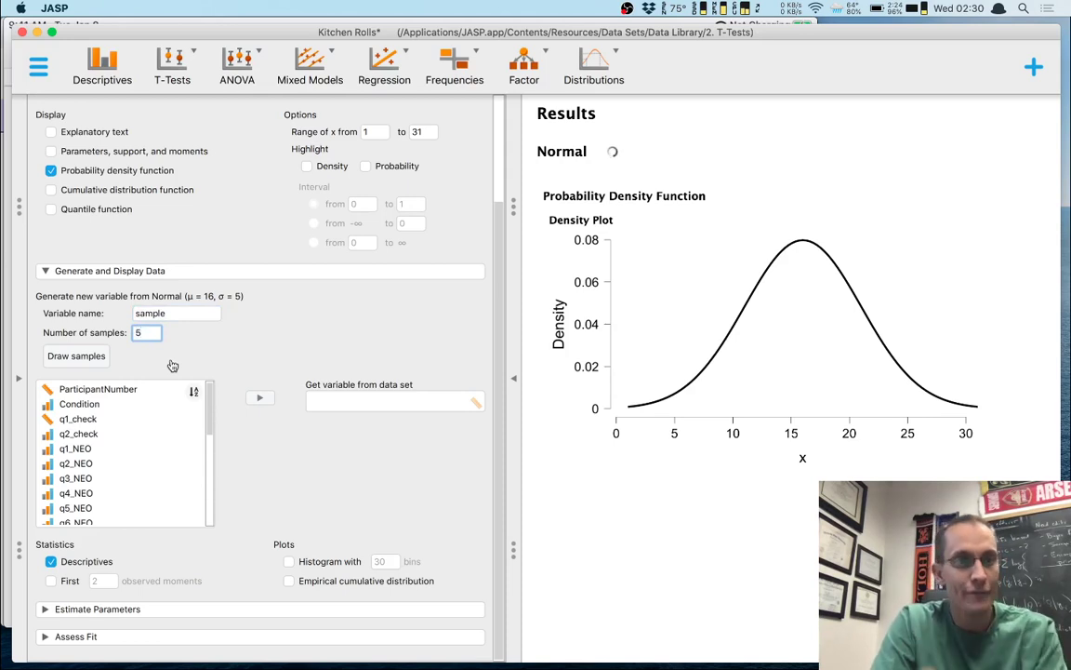
Move the sample variable into Get variable from data set to show its descriptives
scroll(124, 443, "down", 5)
scroll(125, 445, "down", 3)
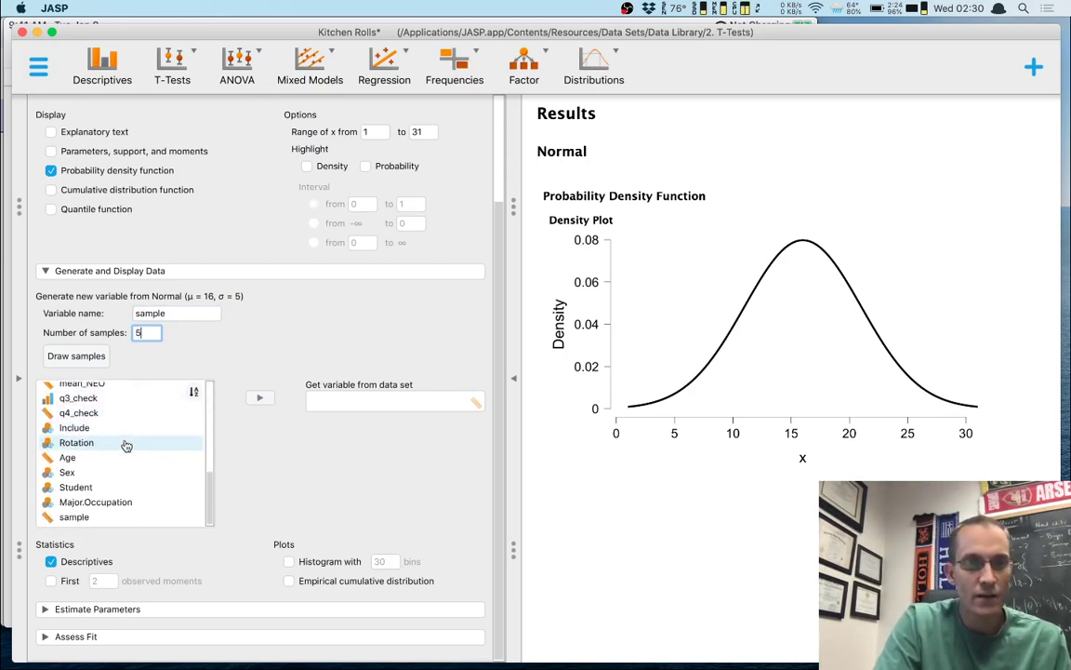
left_click(78, 523)
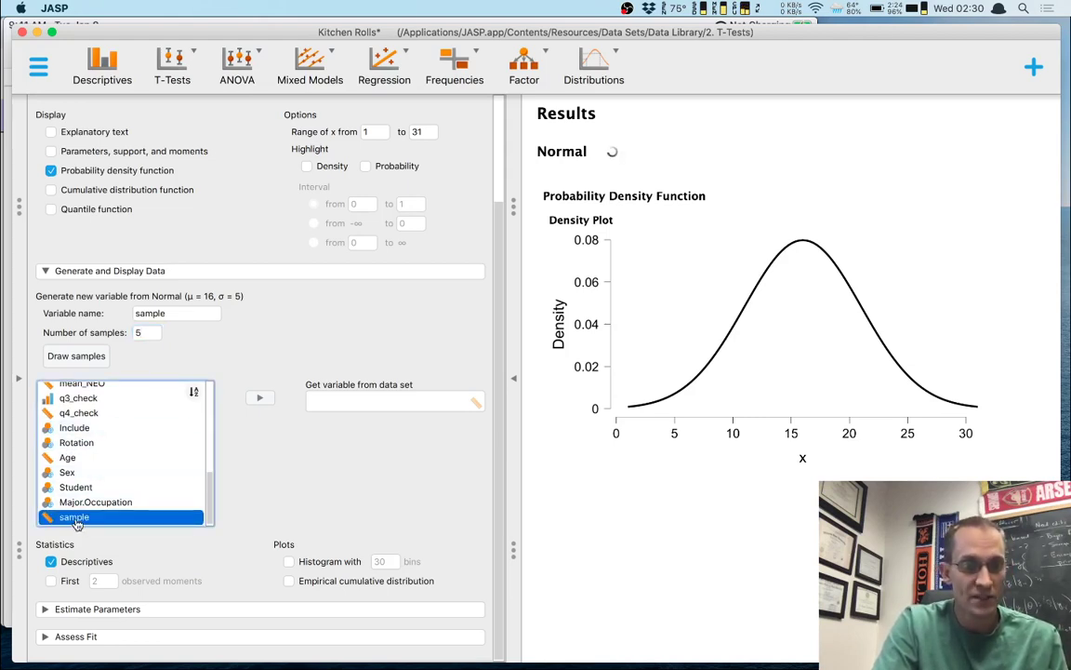
left_click(261, 398)
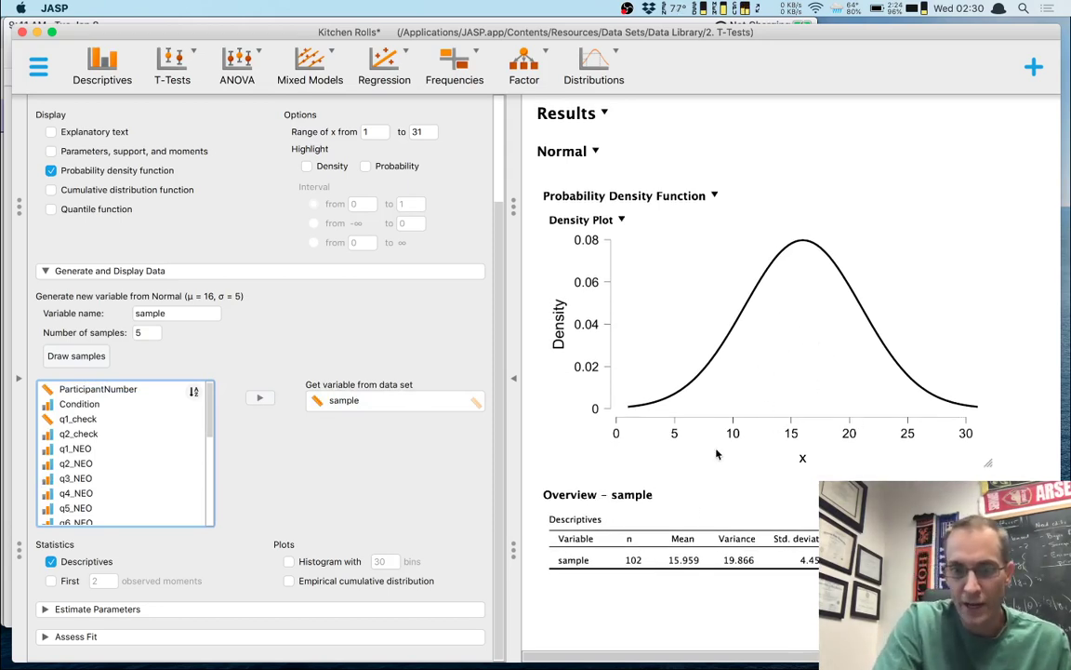
scroll(776, 400, "down", 2)
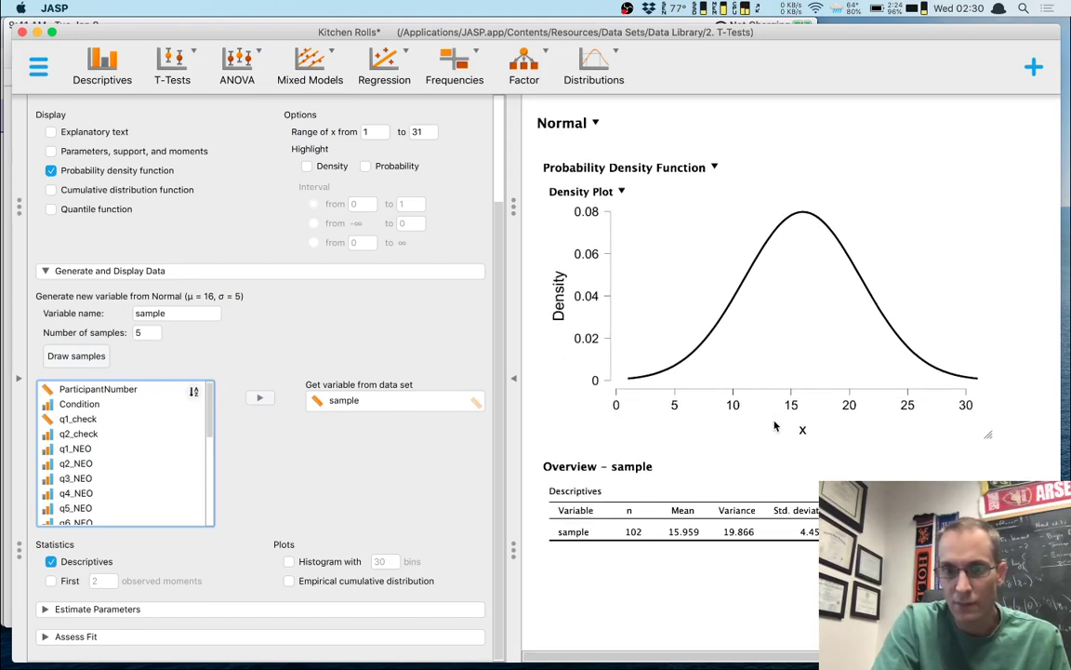
scroll(775, 425, "up", 1)
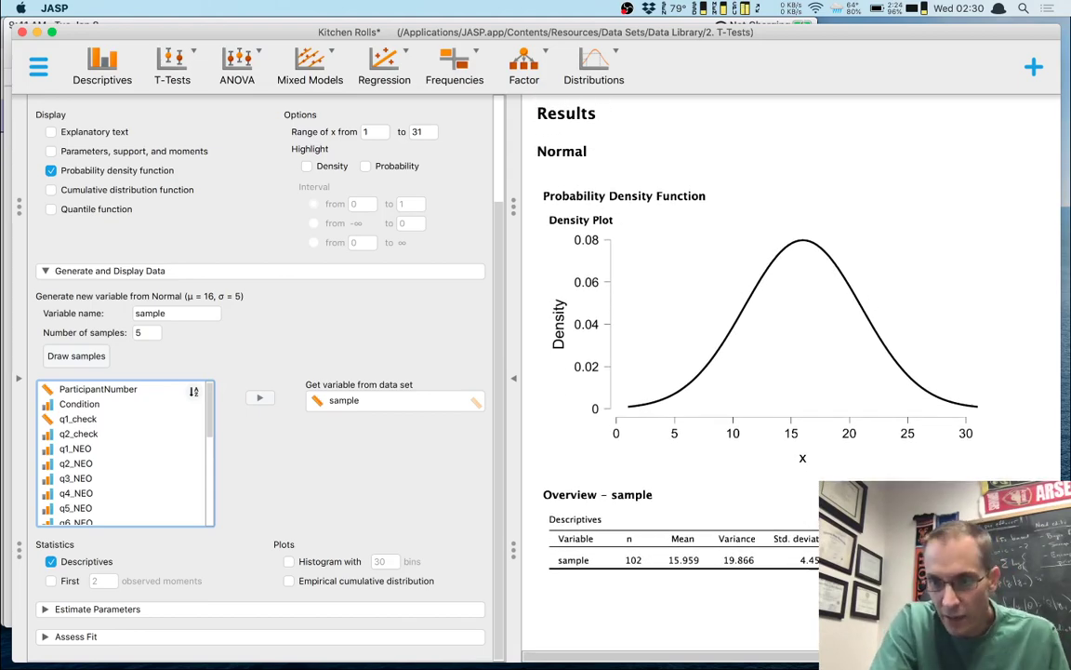
scroll(910, 444, "down", 2)
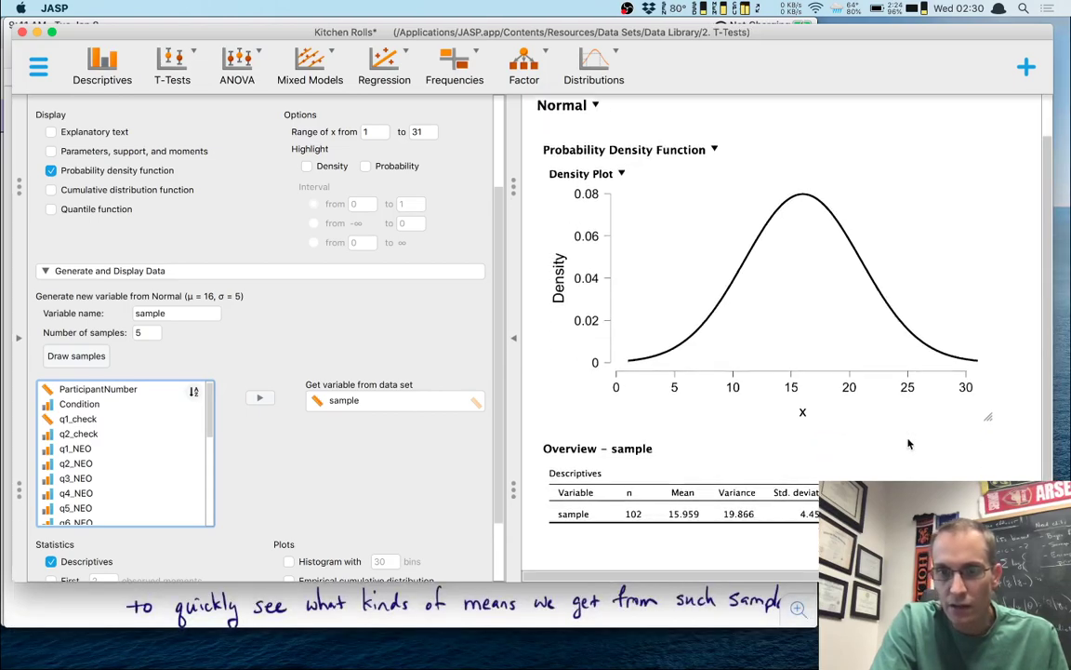
scroll(909, 443, "up", 1)
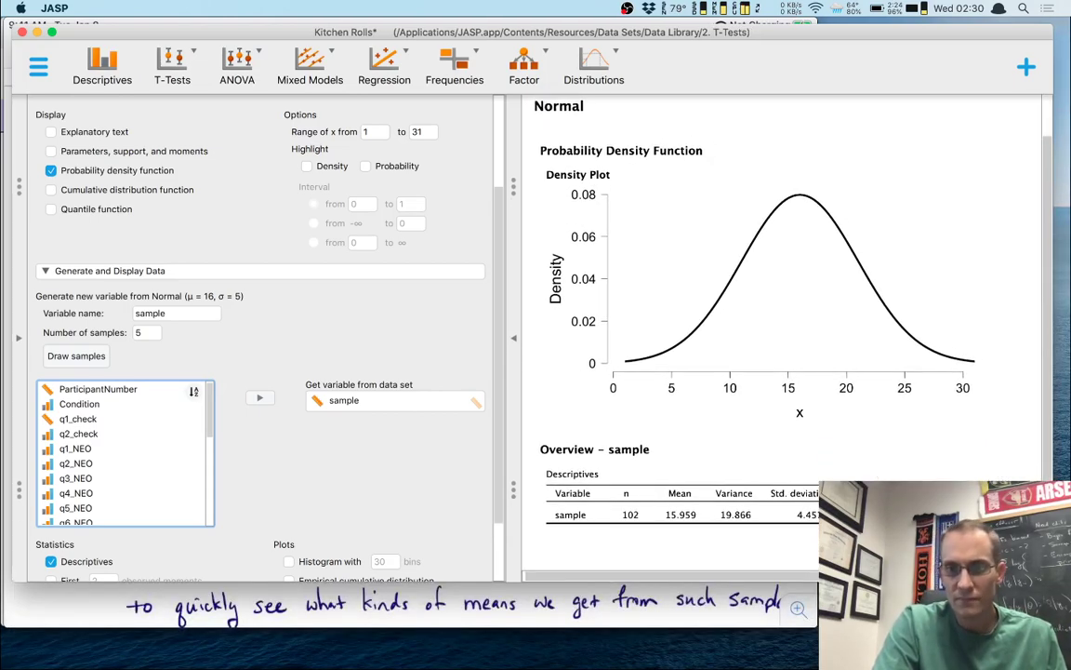
scroll(791, 372, "up", 2)
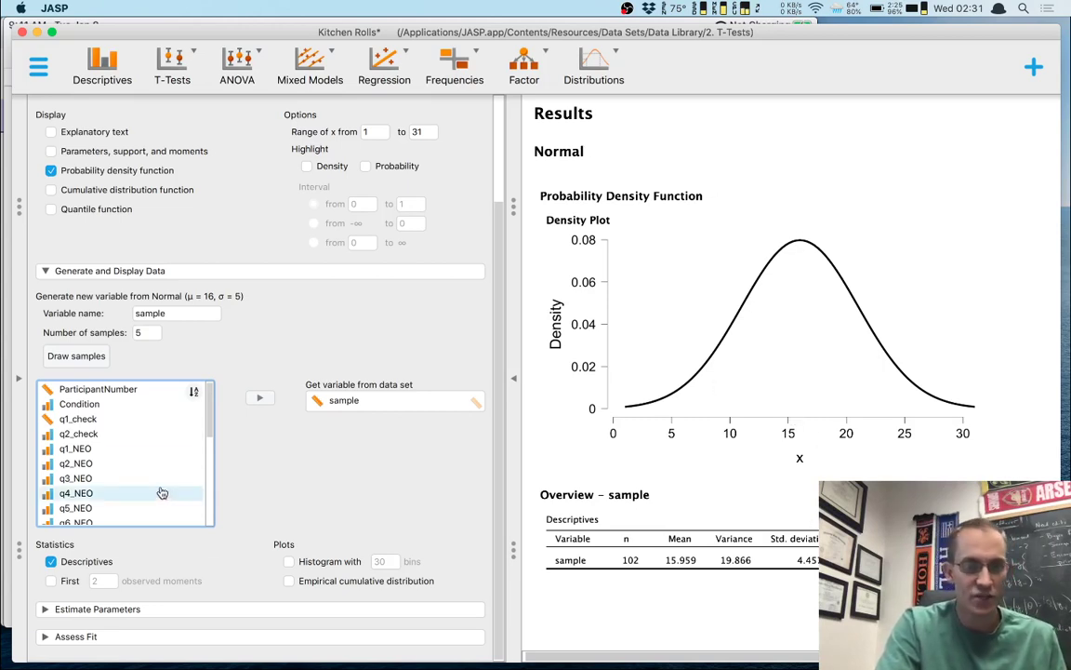
Draw five fresh samples of 5 in JASP, the last giving mean 18.996 and variance 2.965
left_click(77, 356)
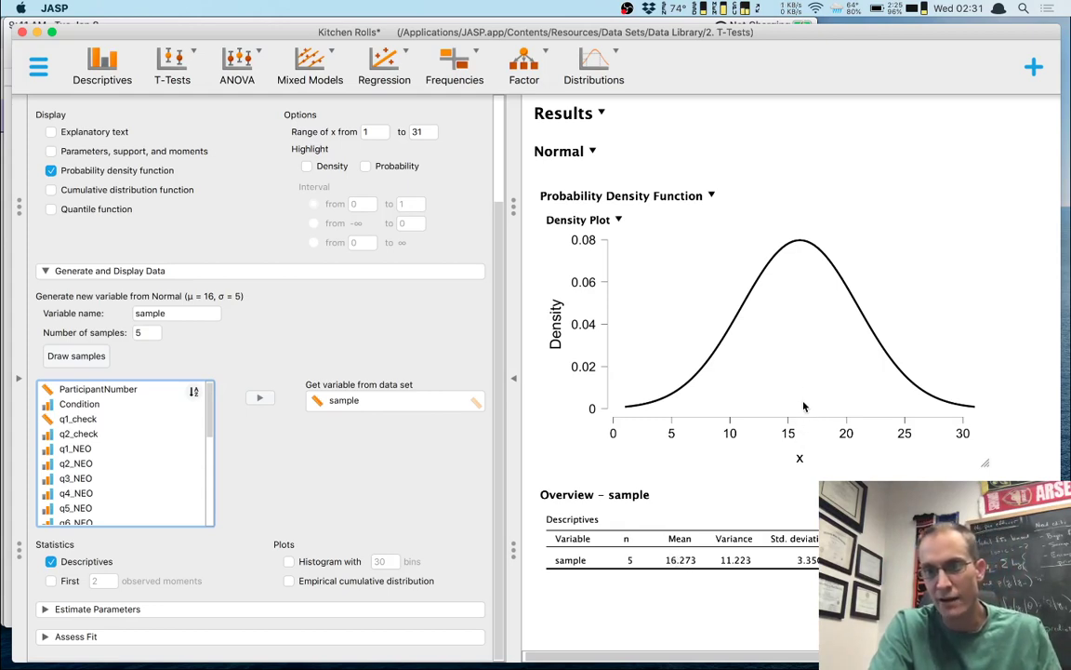
left_click(77, 356)
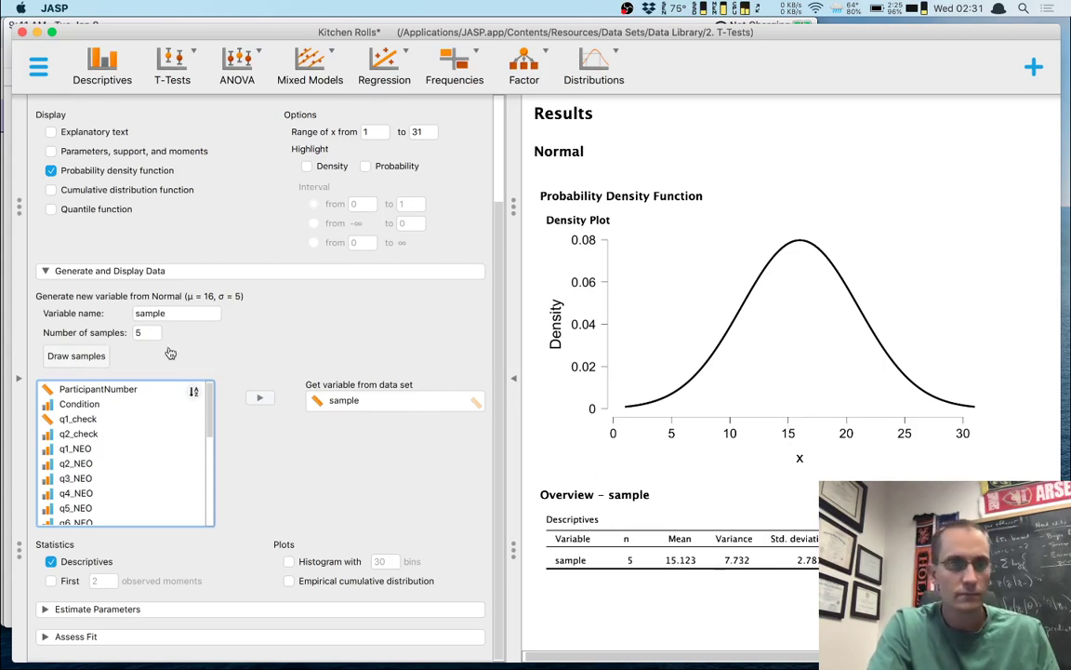
left_click(82, 359)
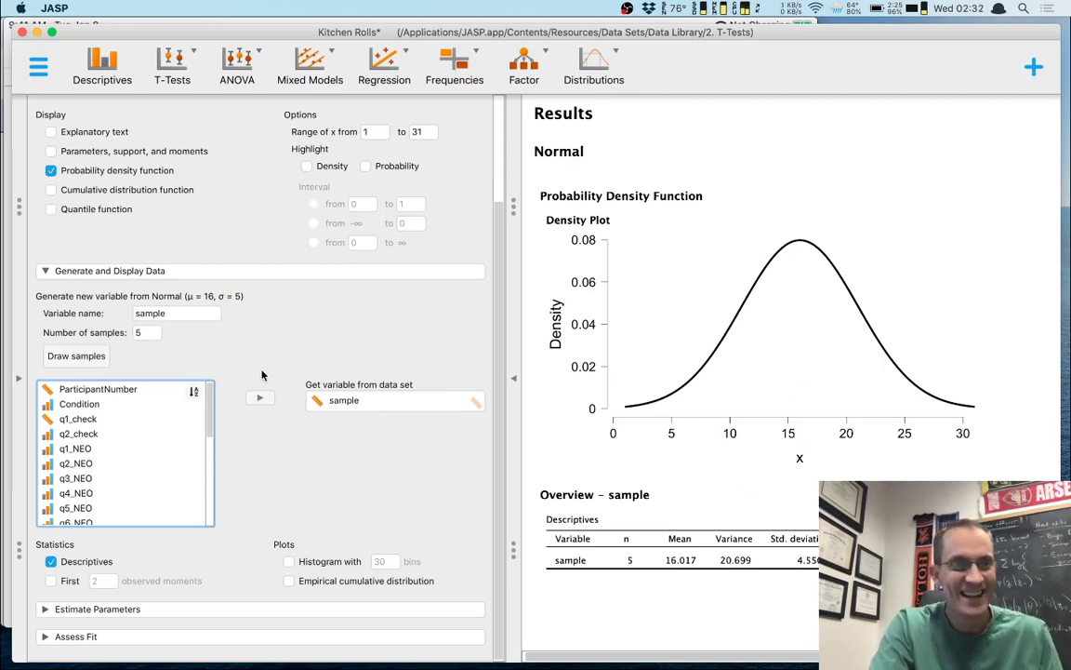
left_click(88, 355)
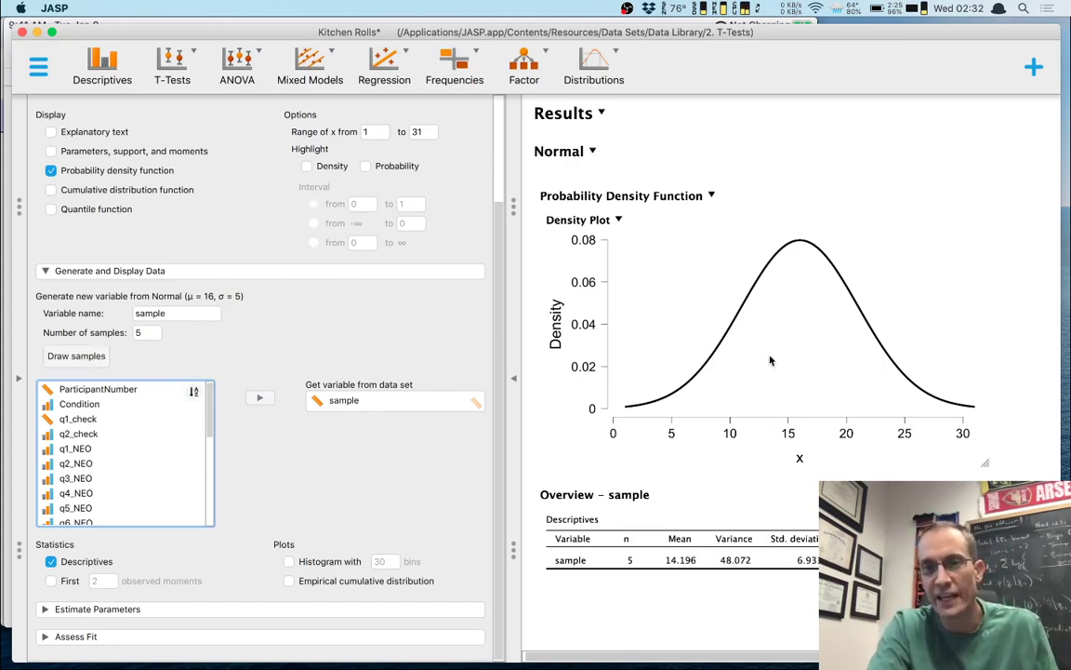
left_click(84, 363)
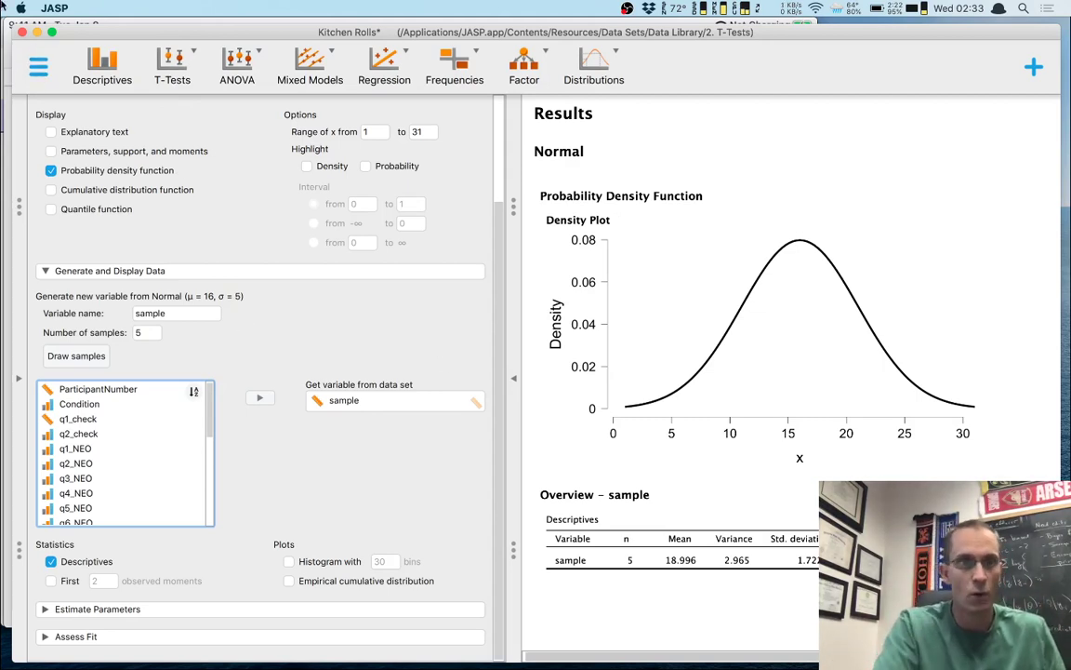
Quit JASP from its app menu, discarding the unsaved changes
left_click(53, 9)
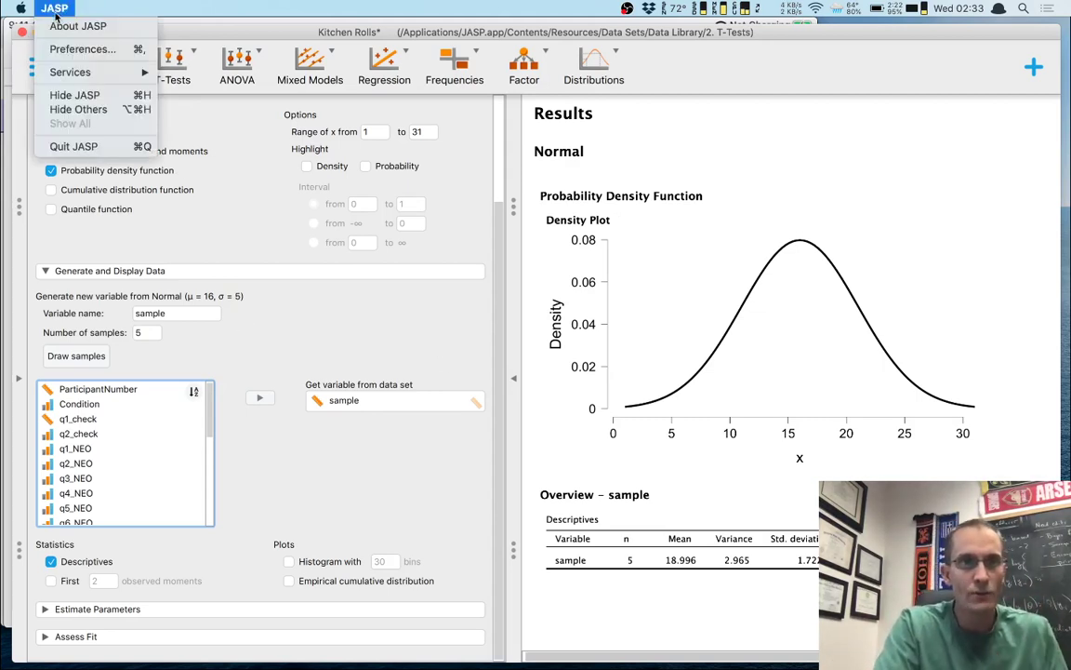
left_click(87, 150)
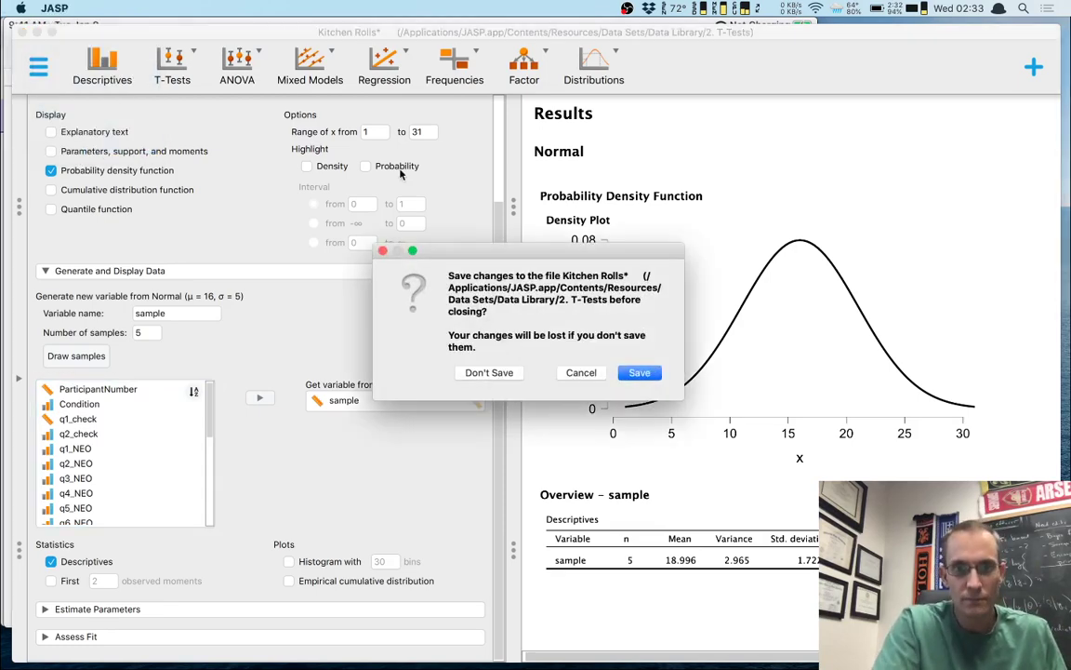
left_click(482, 374)
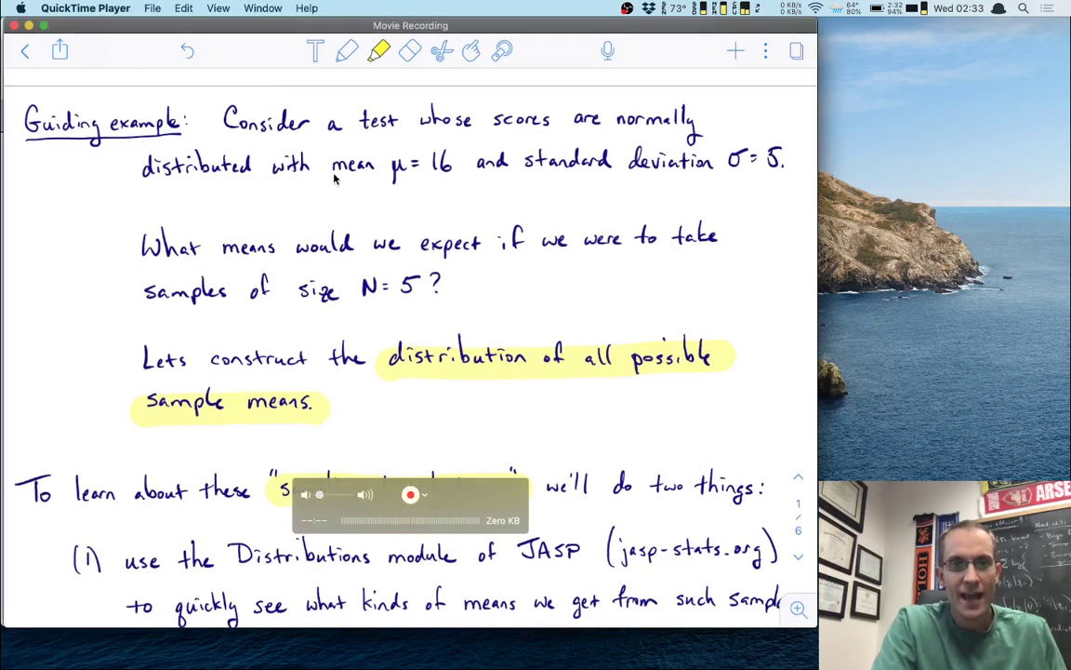
Glance at Chrome's Sampling Distributions page, then return to the notes showing the onlinestatbook link
key("super+Tab")
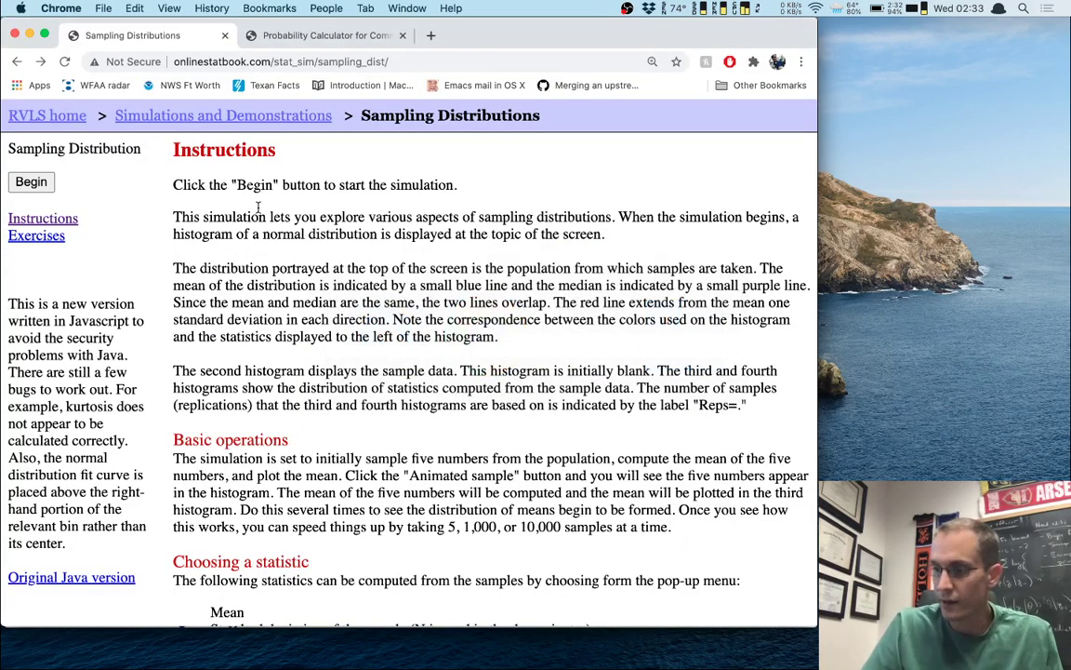
key("super+Tab")
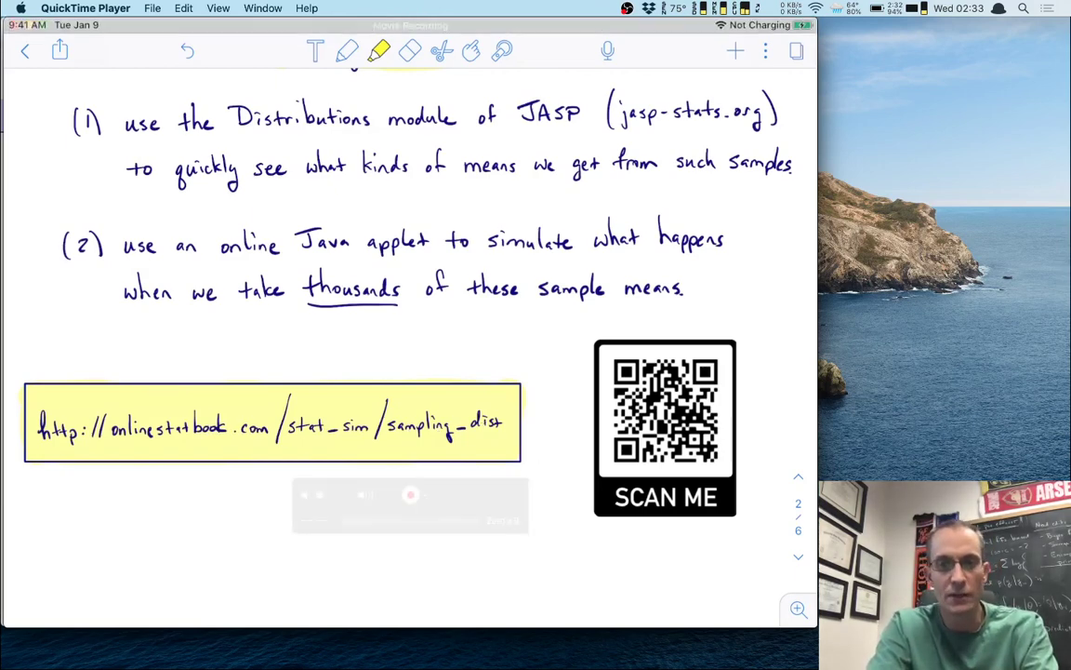
Bring Chrome's onlinestatbook Sampling Distributions instructions page back to the front
key("super+Tab")
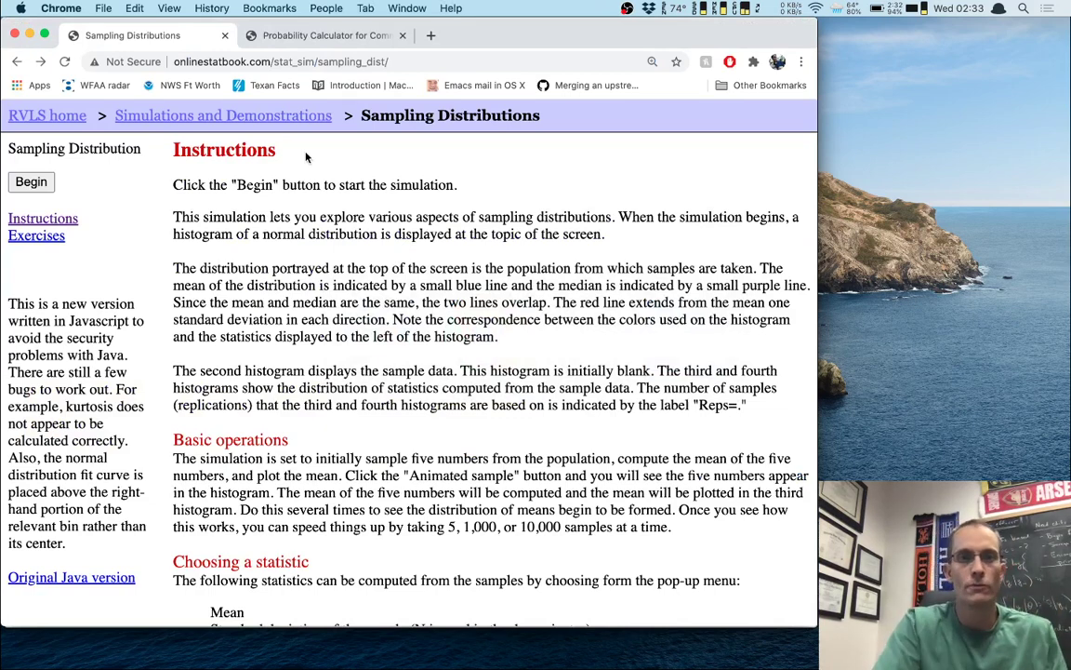
Reload the Sampling Distributions page and begin the simulation
left_click(37, 183)
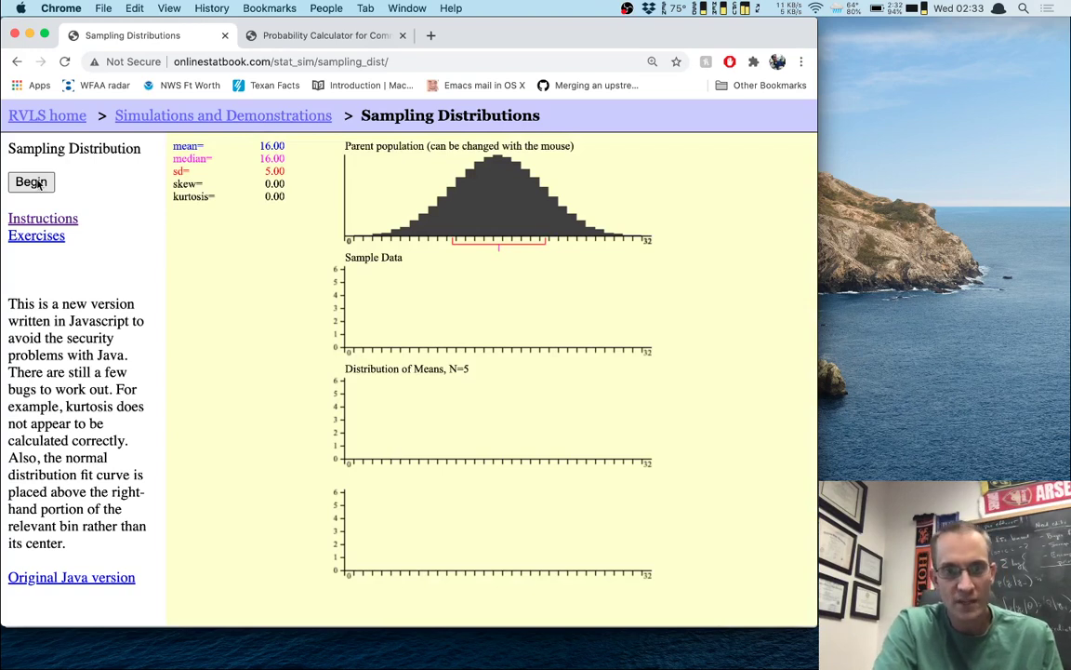
scroll(555, 309, "down", 2)
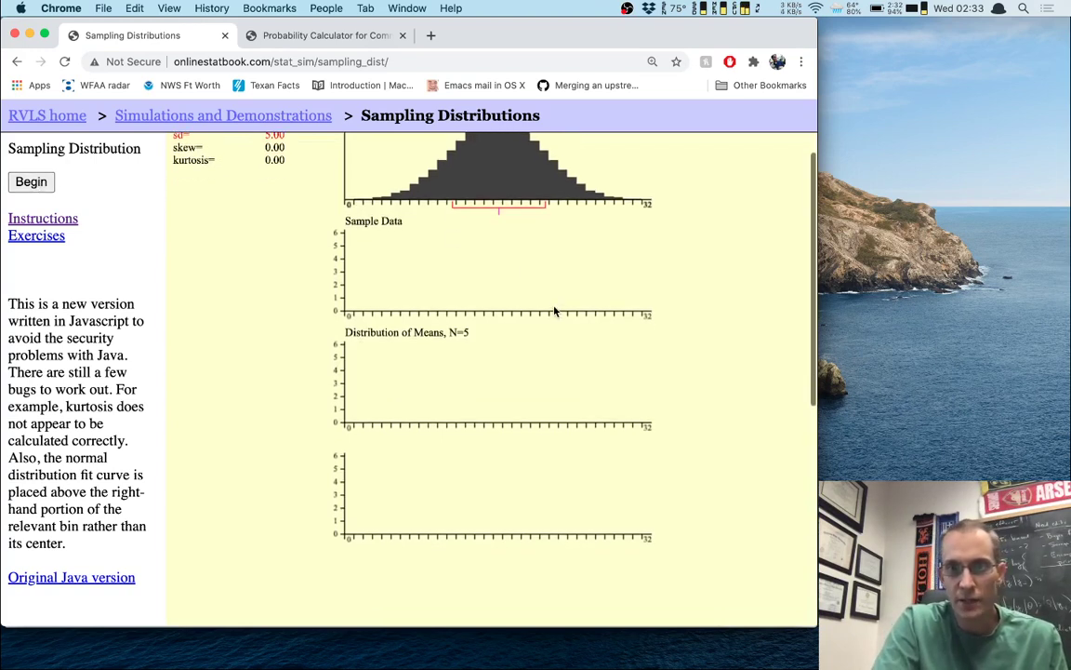
scroll(685, 349, "up", 2)
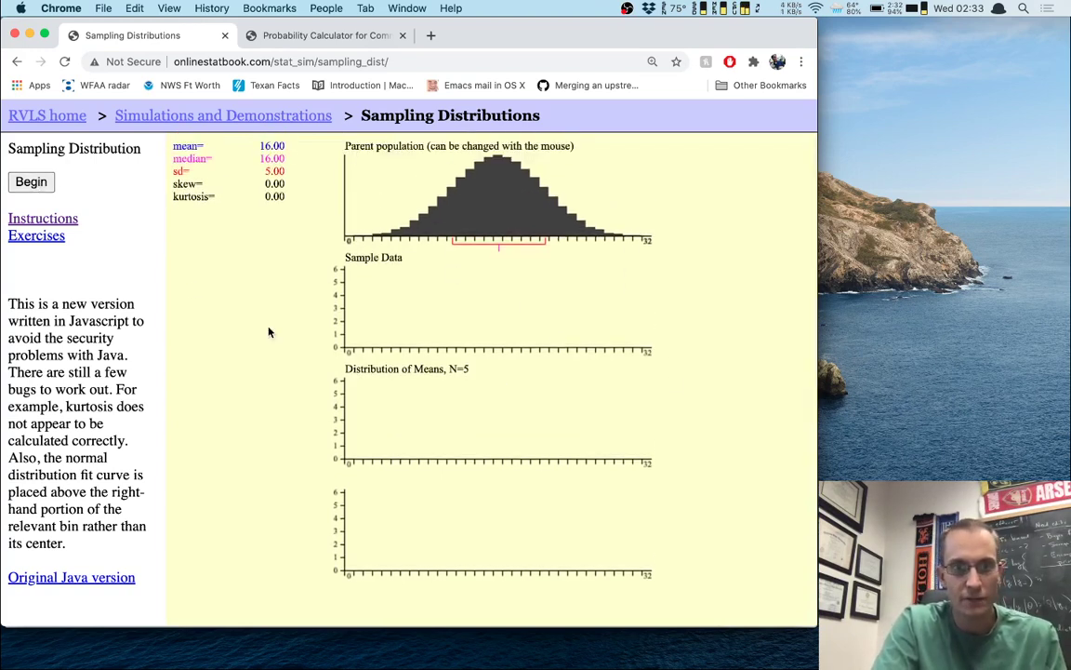
left_click(61, 59)
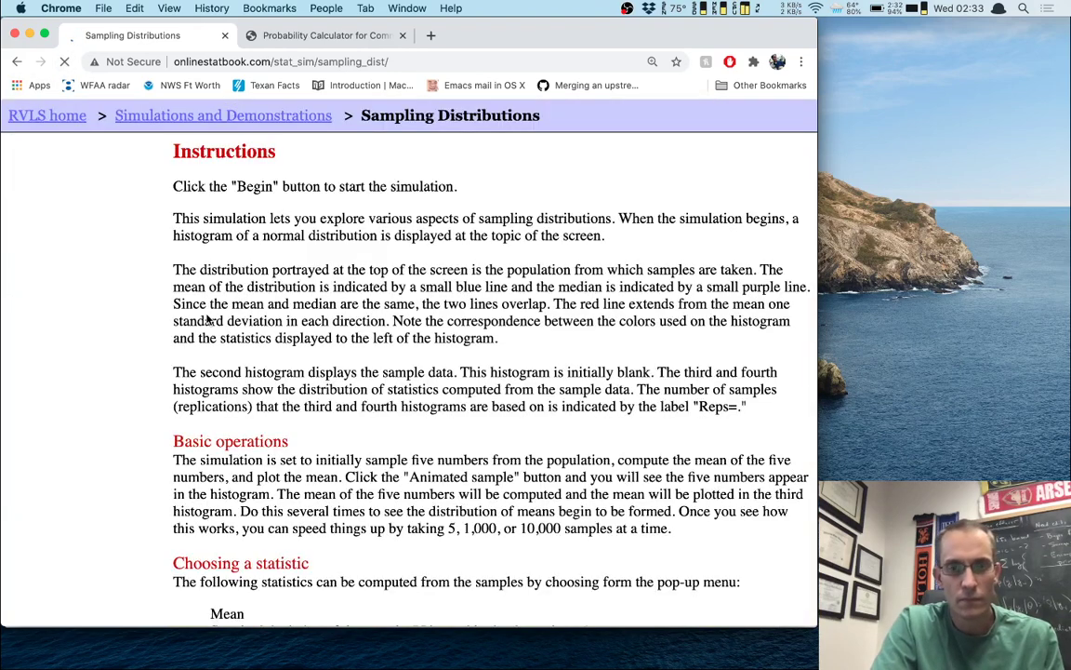
left_click(31, 182)
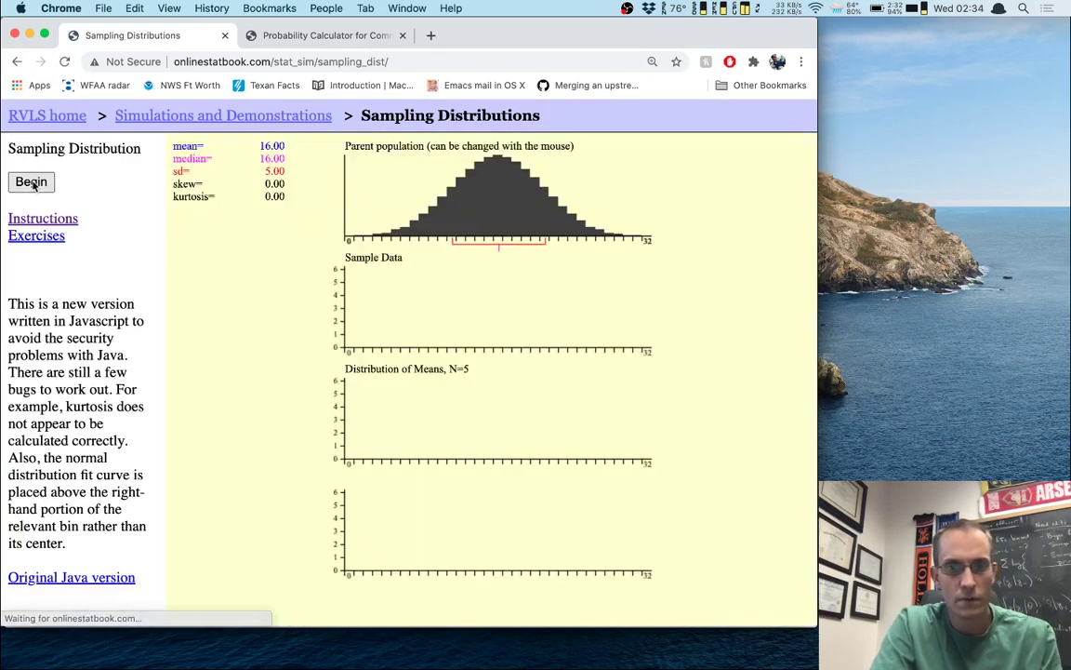
Resize and shift the Chrome window so the simulation's buttons and dropdowns are visible
key("ctrl+alt+Return")
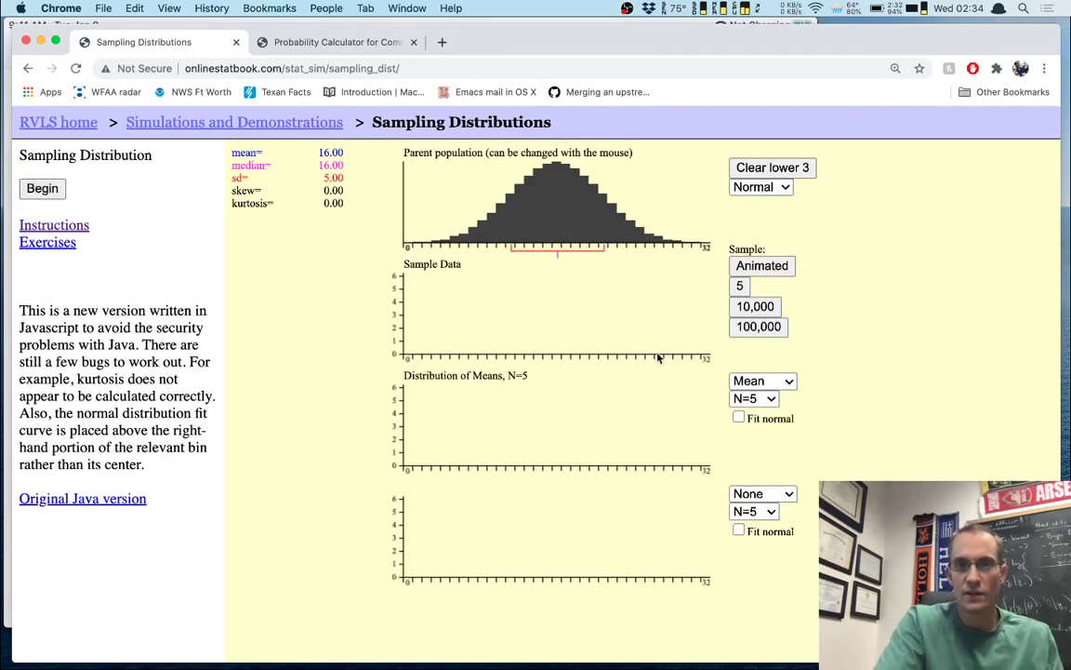
key("ctrl+alt+BackSpace")
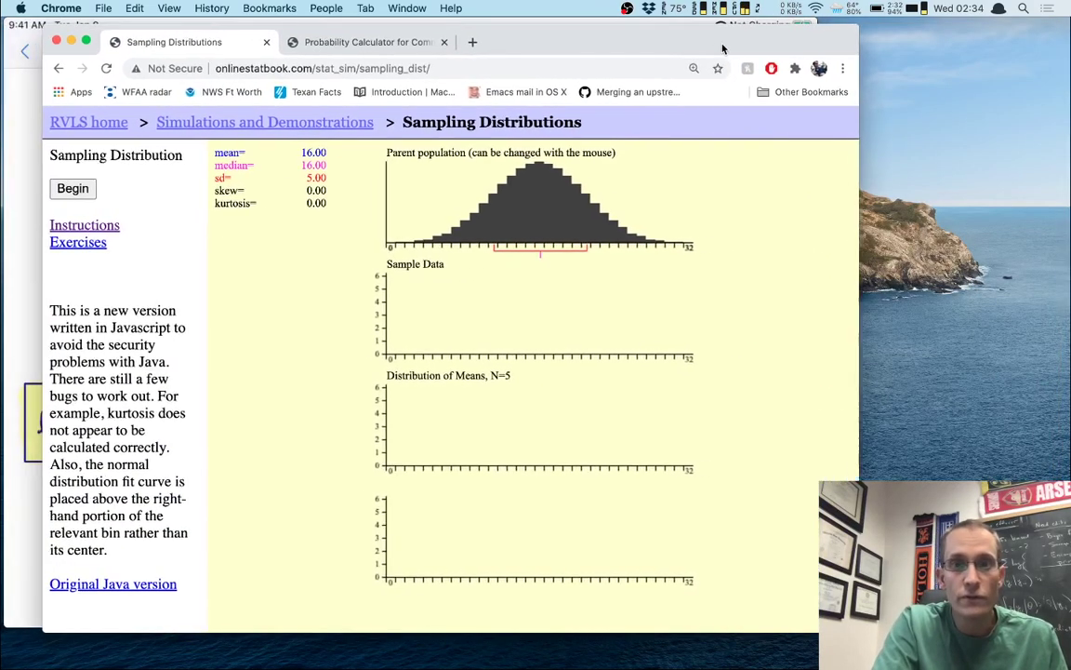
left_click_drag(721, 43, 694, 47)
key("ctrl+alt+Return")
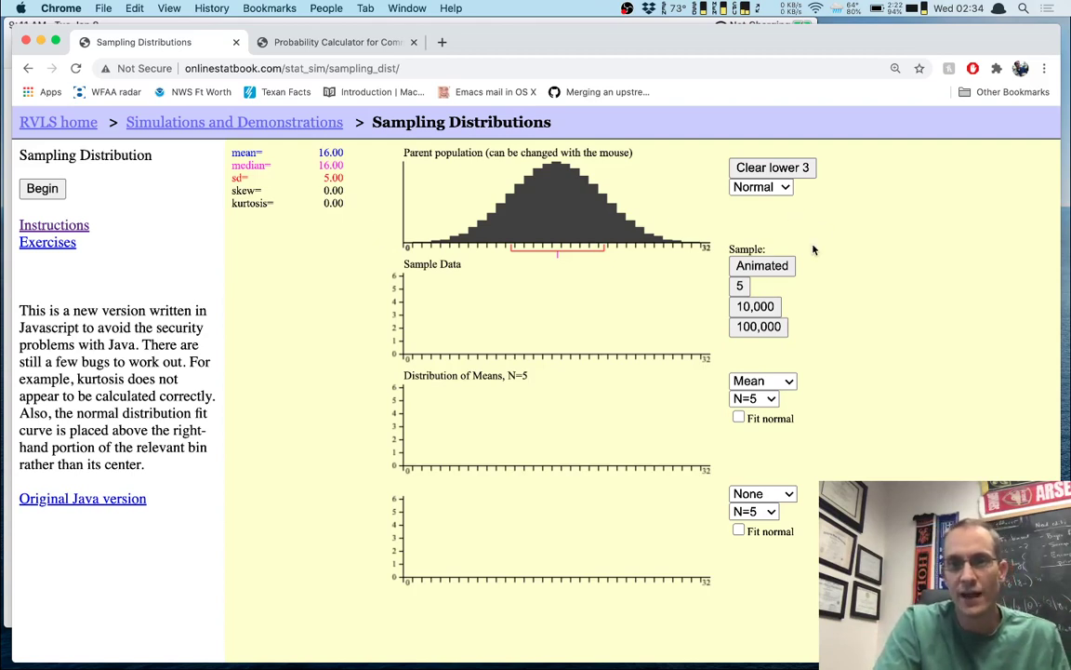
Draw six animated samples of 5, giving a means distribution of 6 reps with median 14.50
left_click(770, 266)
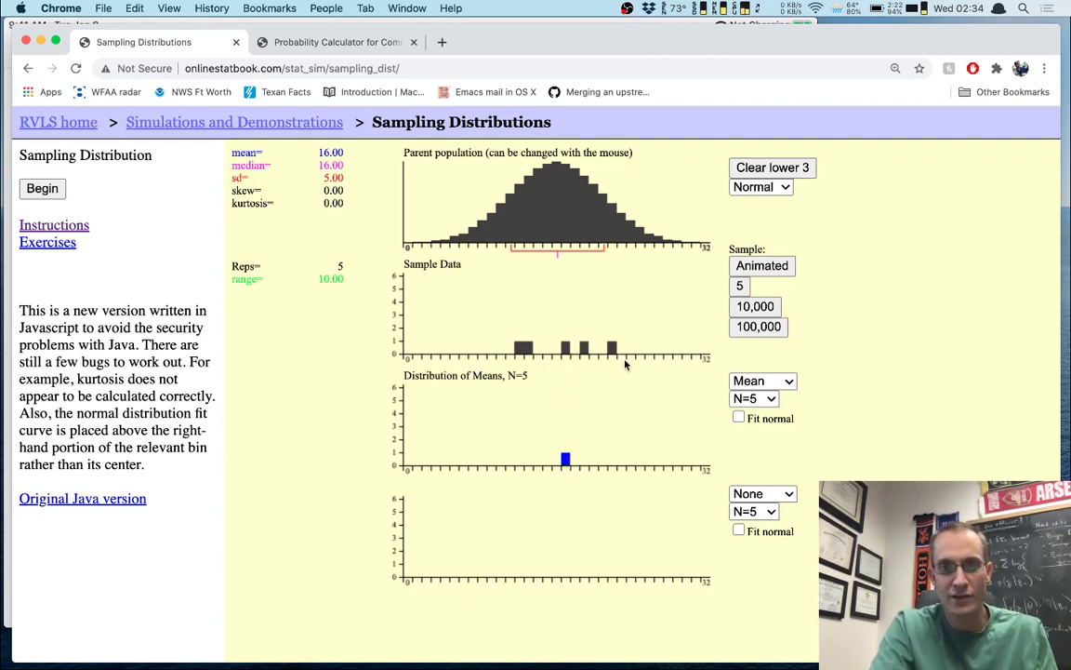
left_click(761, 267)
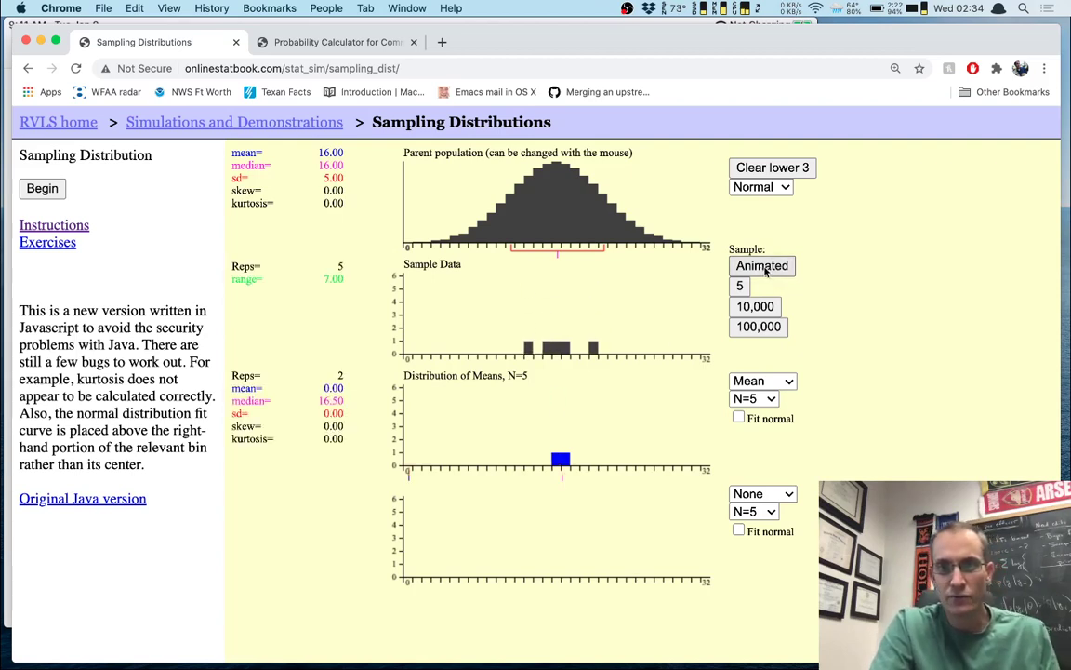
left_click(765, 268)
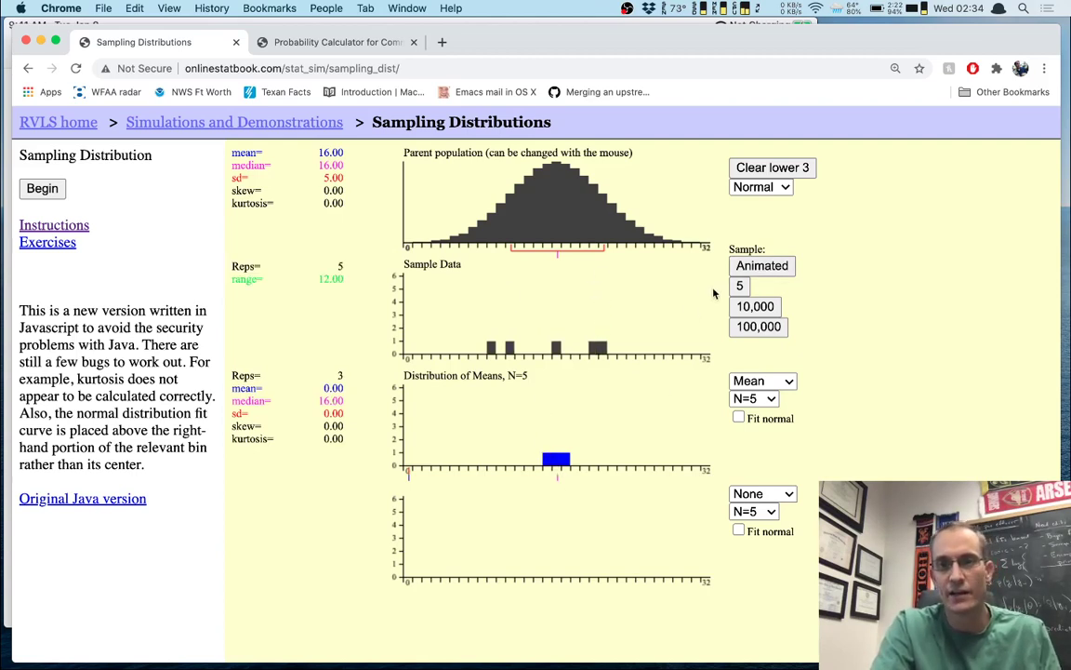
left_click(763, 266)
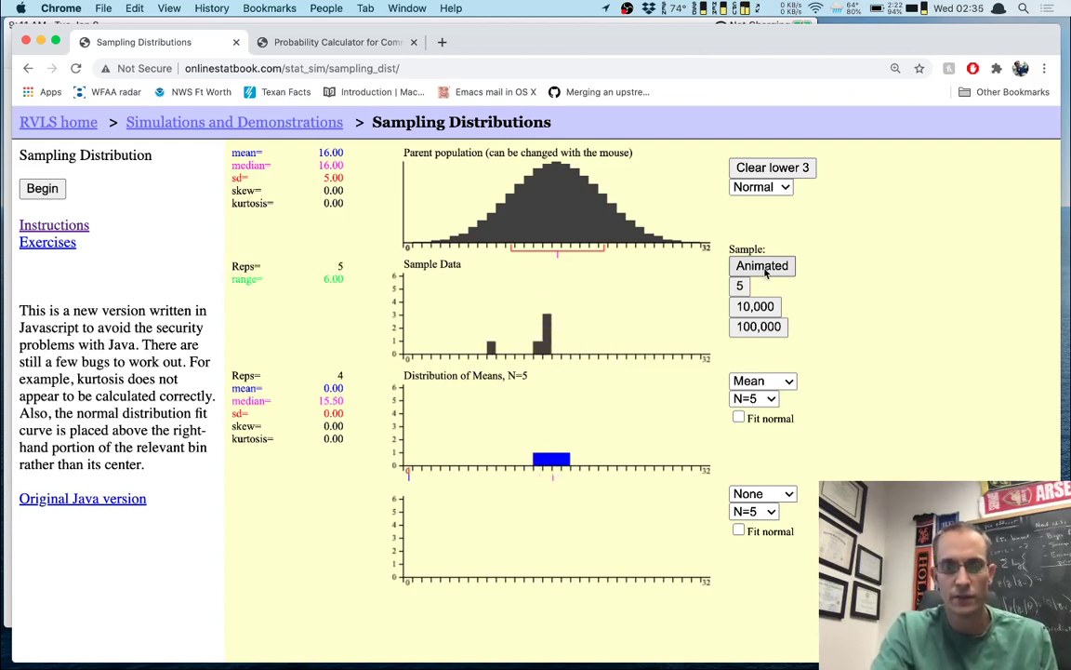
left_click(758, 267)
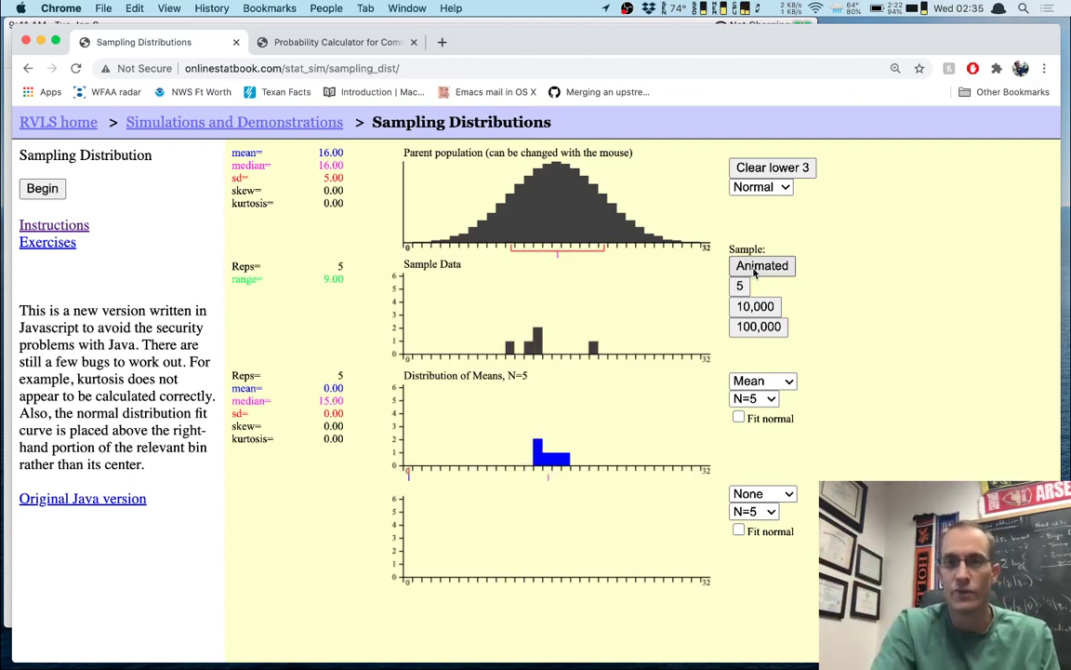
left_click(754, 268)
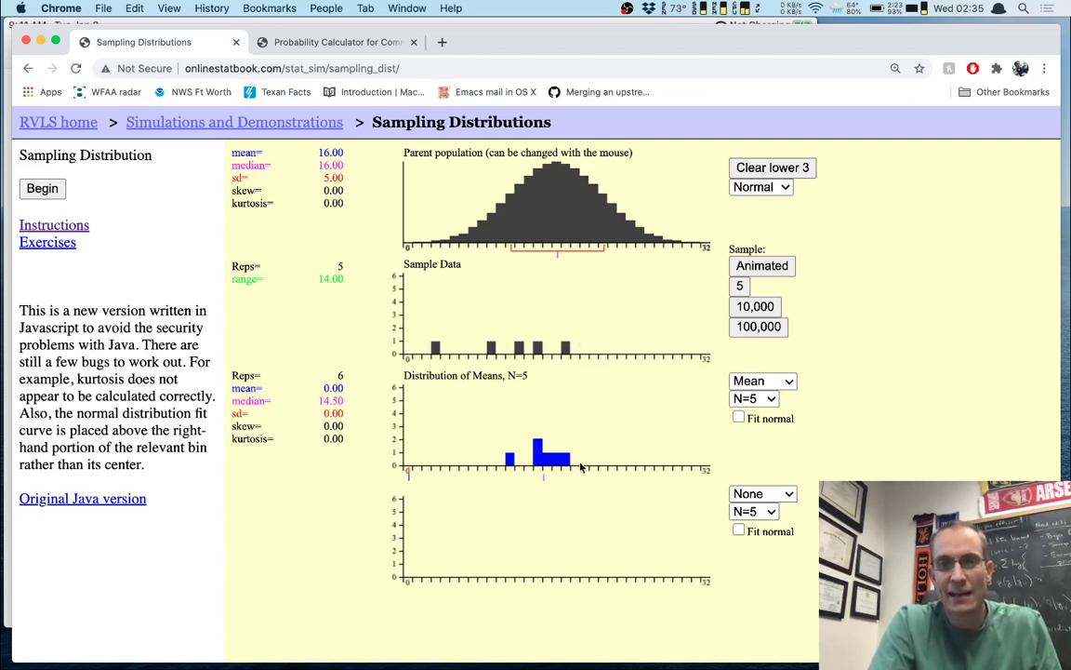
Add four batches of 5 sample means, then 10,000 more, for 10,026 reps
left_click(741, 288)
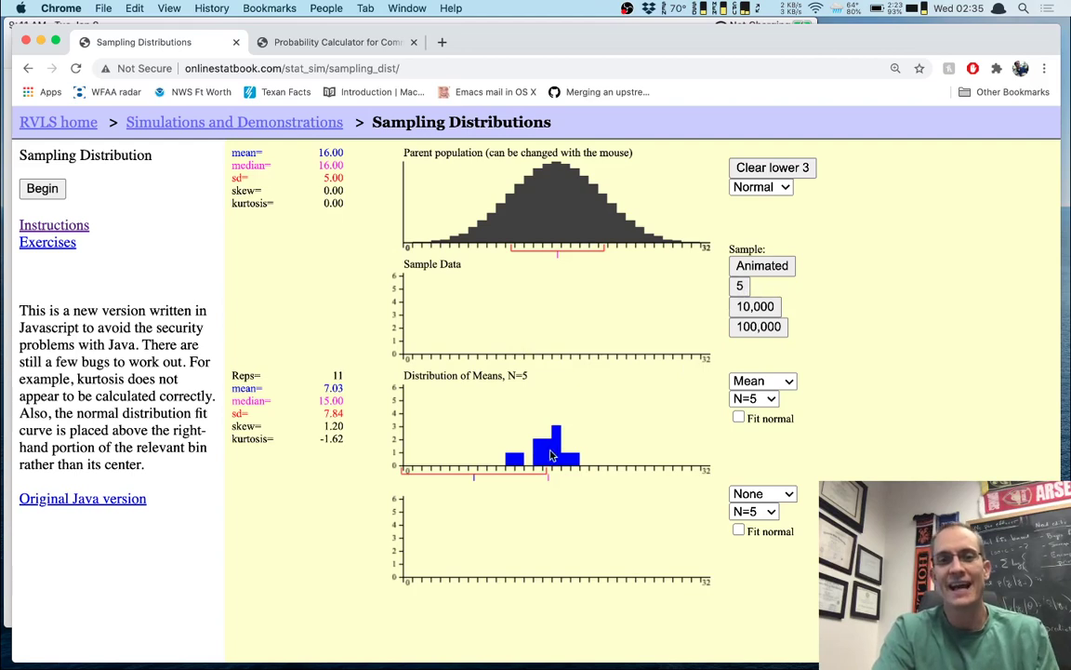
left_click(742, 290)
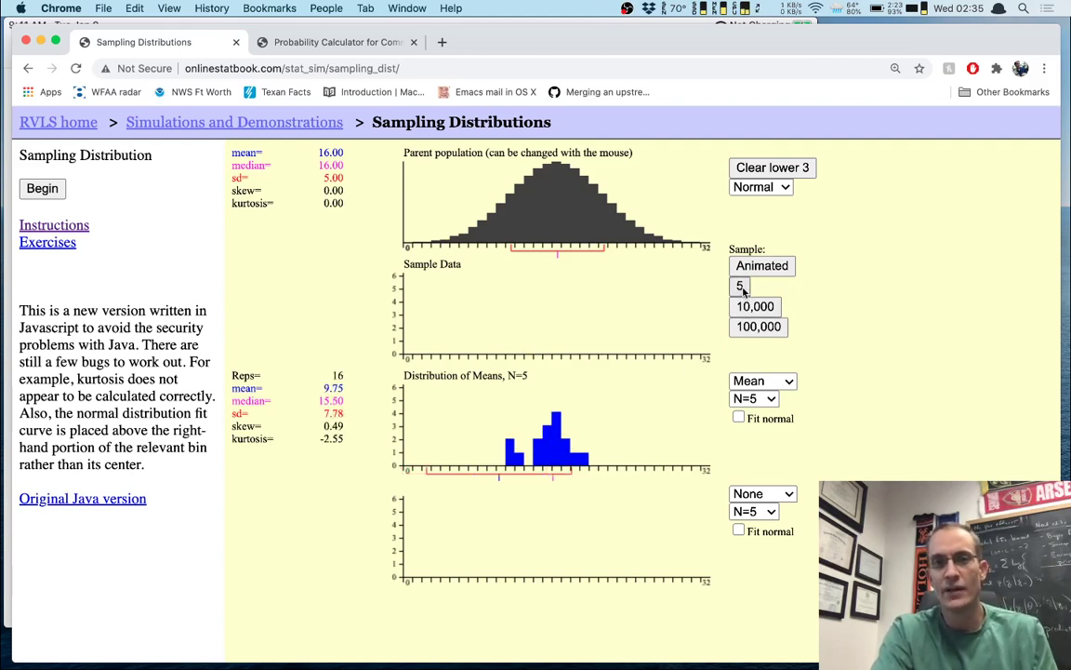
left_click(741, 288)
left_click(741, 289)
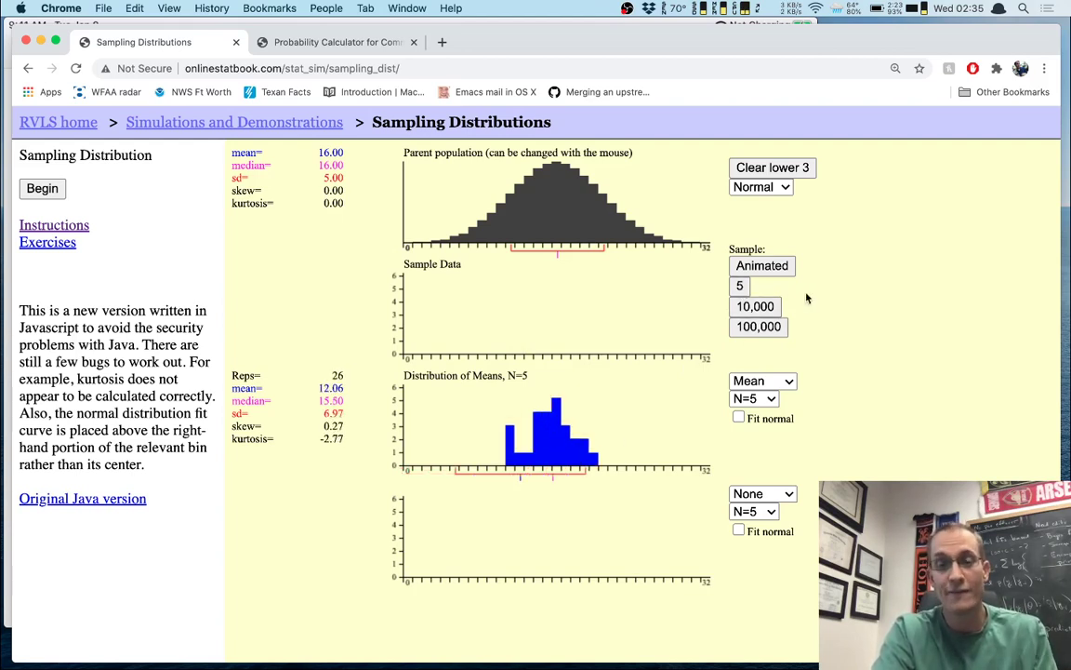
left_click(761, 311)
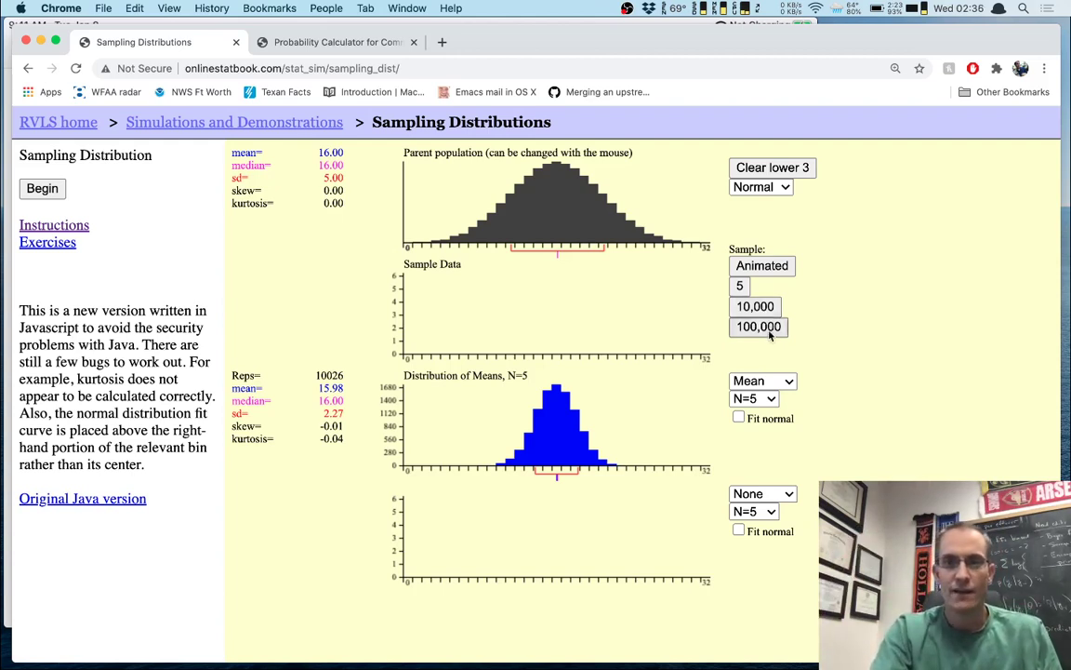
Add 100,000 means ten times to reach 1,010,026 reps (mean 16.00, SD 2.24), then show the notes
left_click(768, 331)
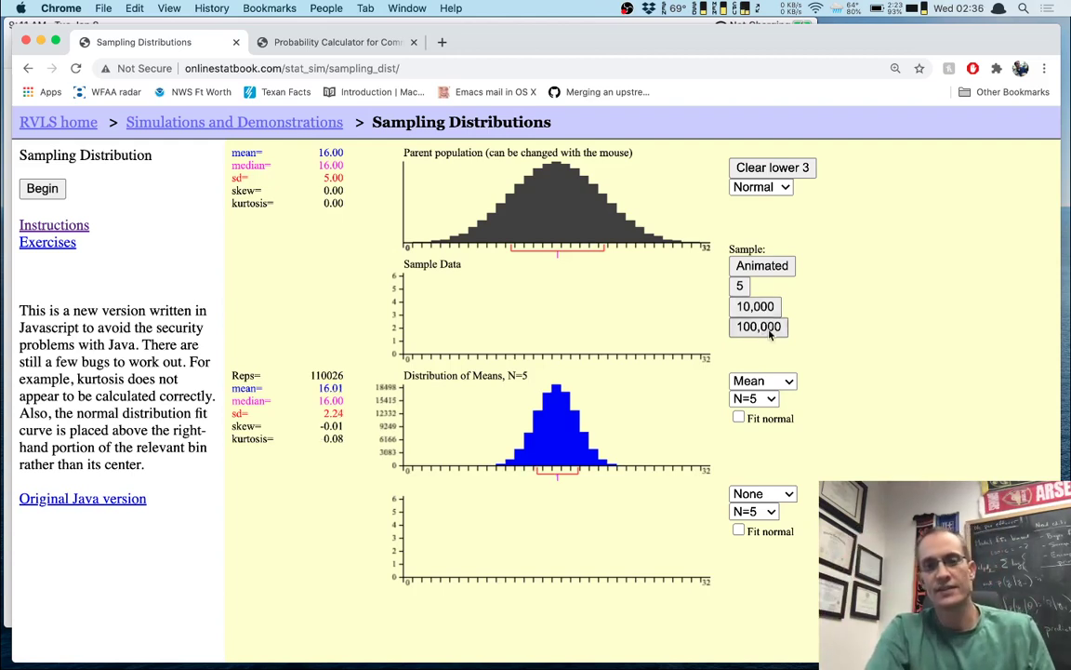
left_click(767, 331)
left_click(767, 330)
left_click(764, 329)
left_click(765, 329)
left_click(764, 329)
left_click(765, 329)
left_click(765, 329)
left_click(764, 330)
left_click(764, 329)
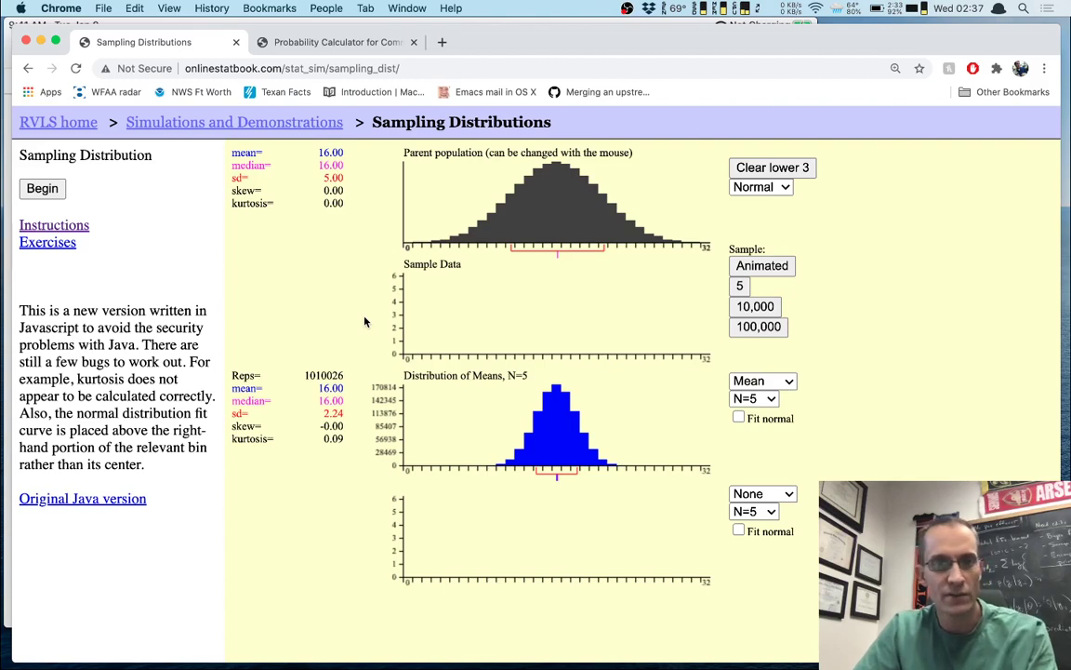
key("super+Tab")
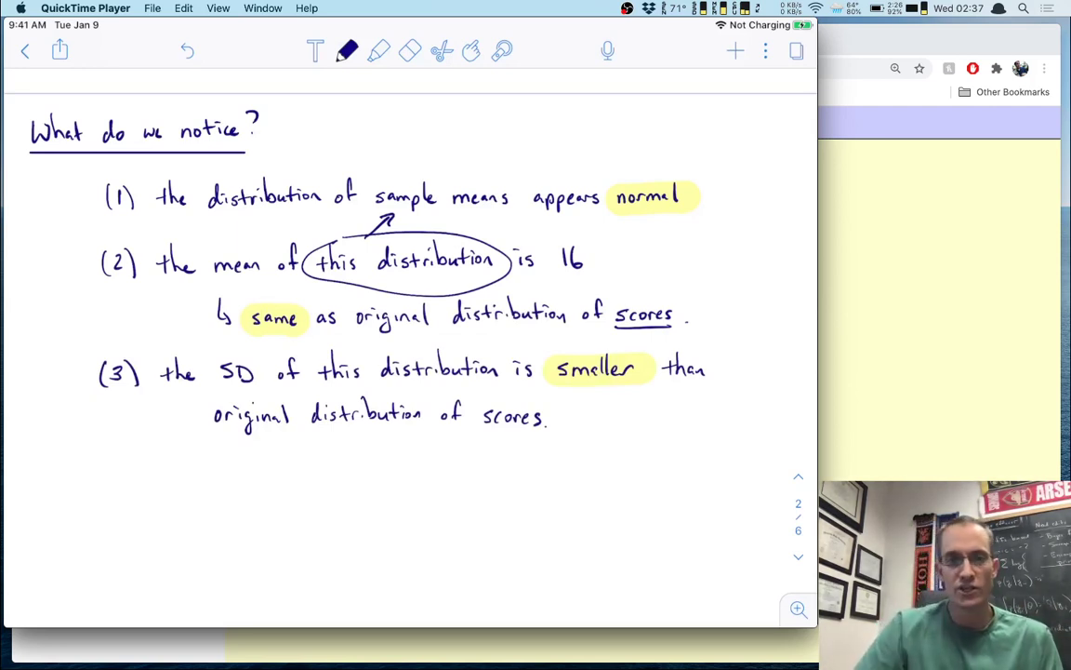
Write the question about increasing sample size to N=25, then return to Chrome
left_click(446, 509)
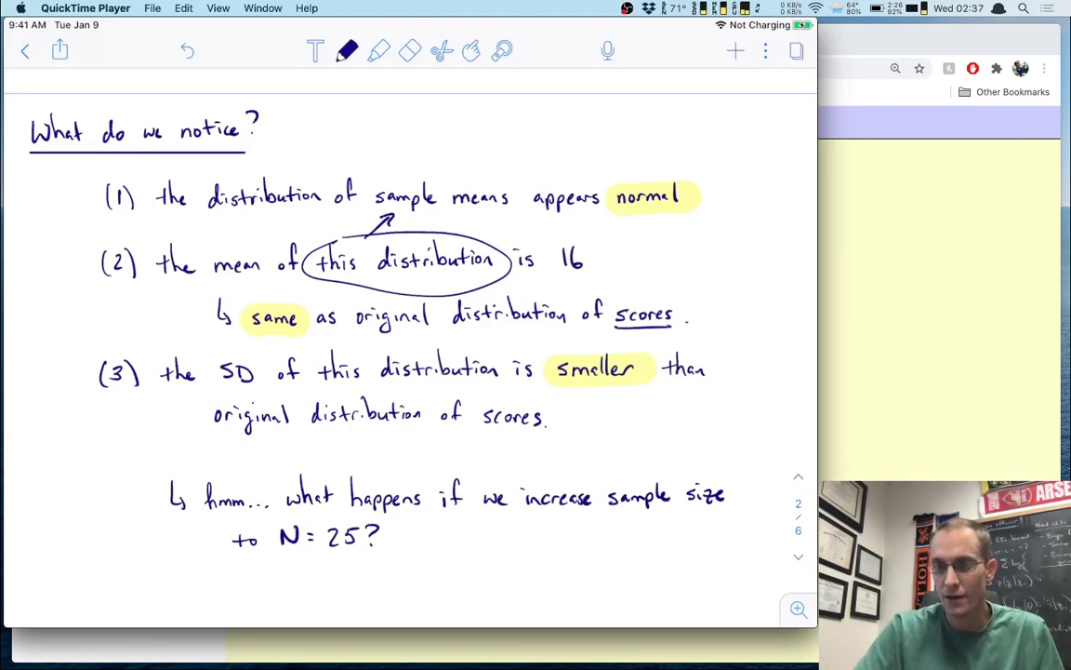
left_click(935, 255)
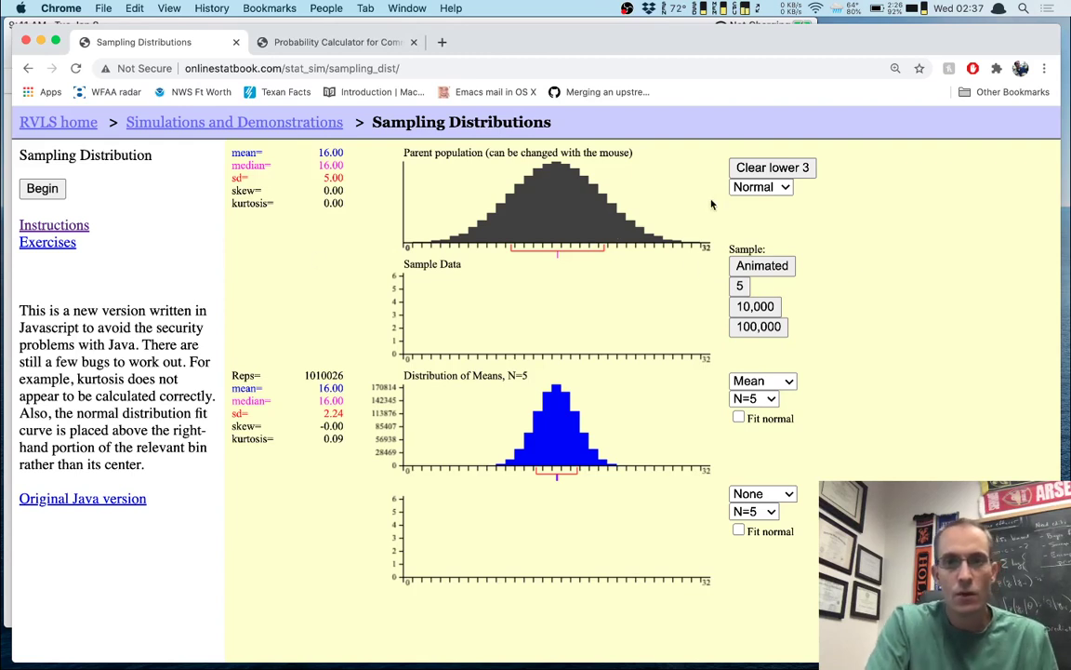
Clear the lower three plots, set the bottom plot to Mean with N=25, and draw one animated sample
left_click(773, 168)
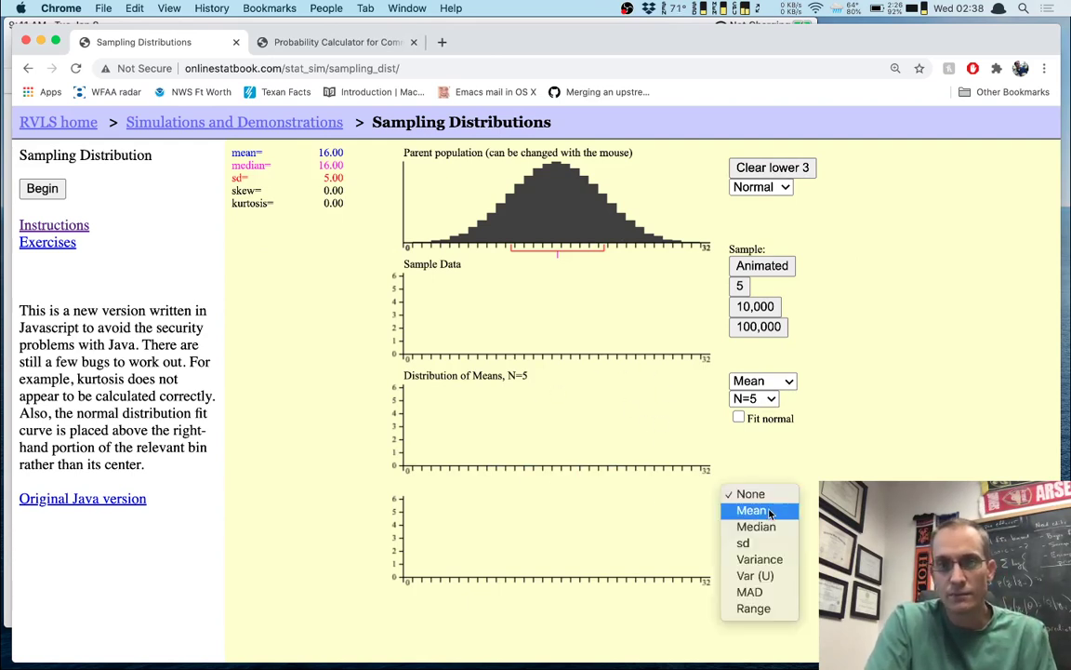
left_click(772, 510)
left_click(758, 511)
left_click(761, 577)
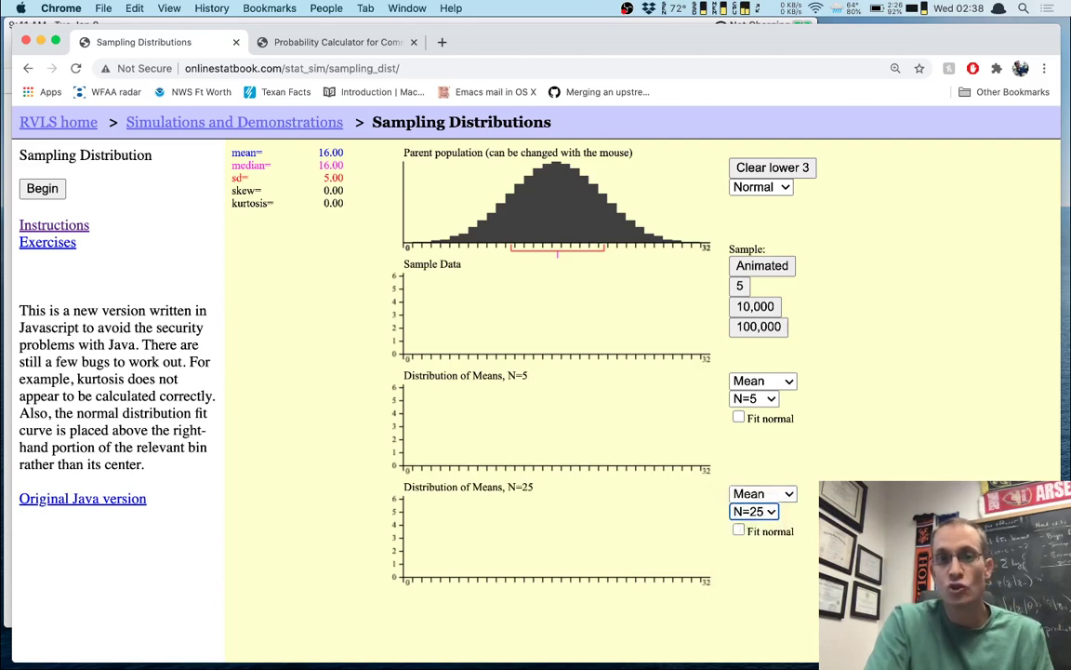
left_click(768, 266)
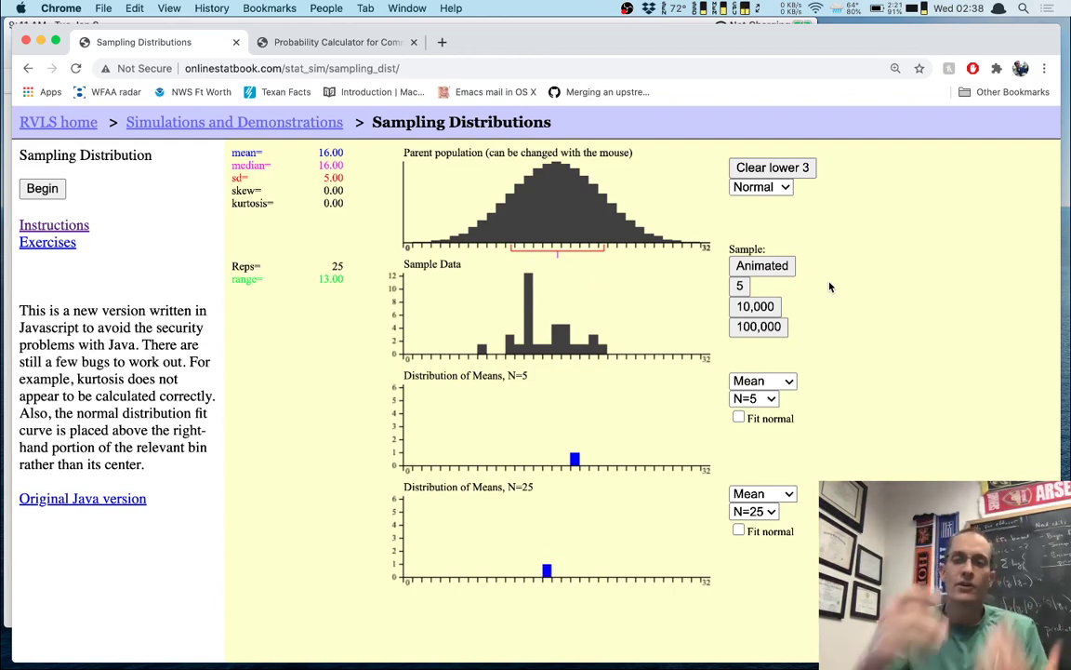
Add 5 samples three times, then 100,000 samples ten times, to both N=5 and N=25 means plots
left_click(741, 286)
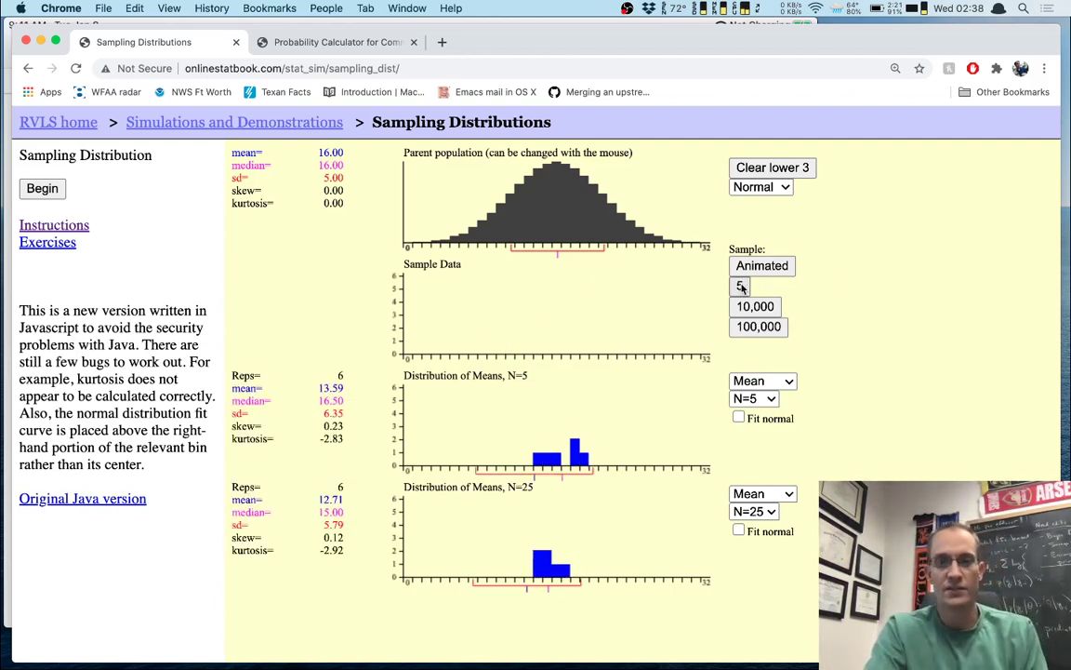
left_click(741, 287)
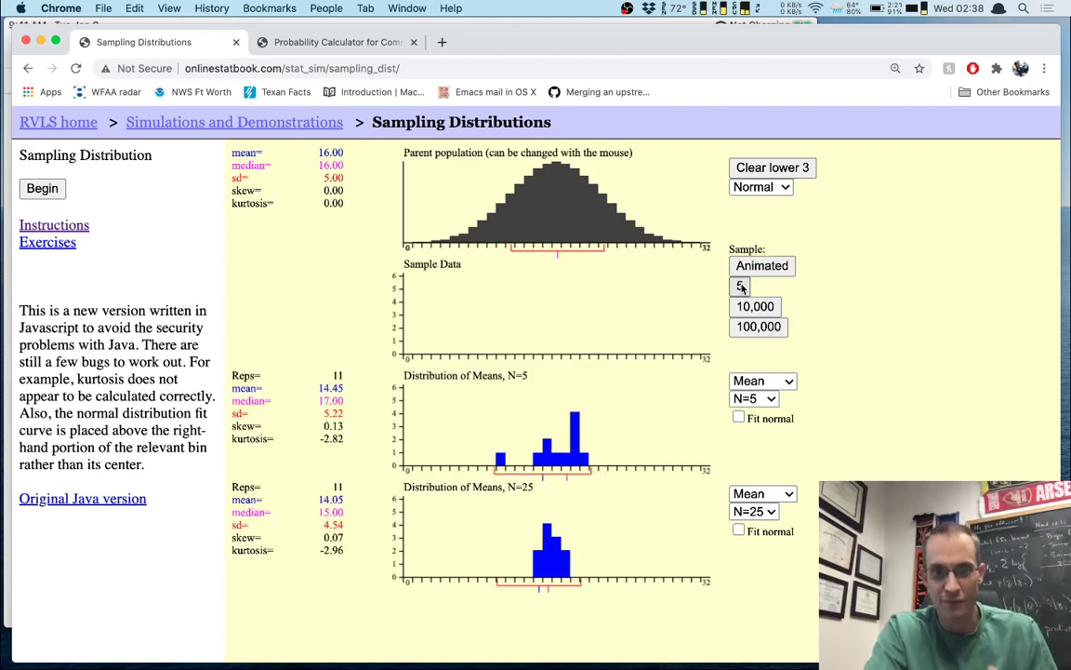
left_click(741, 286)
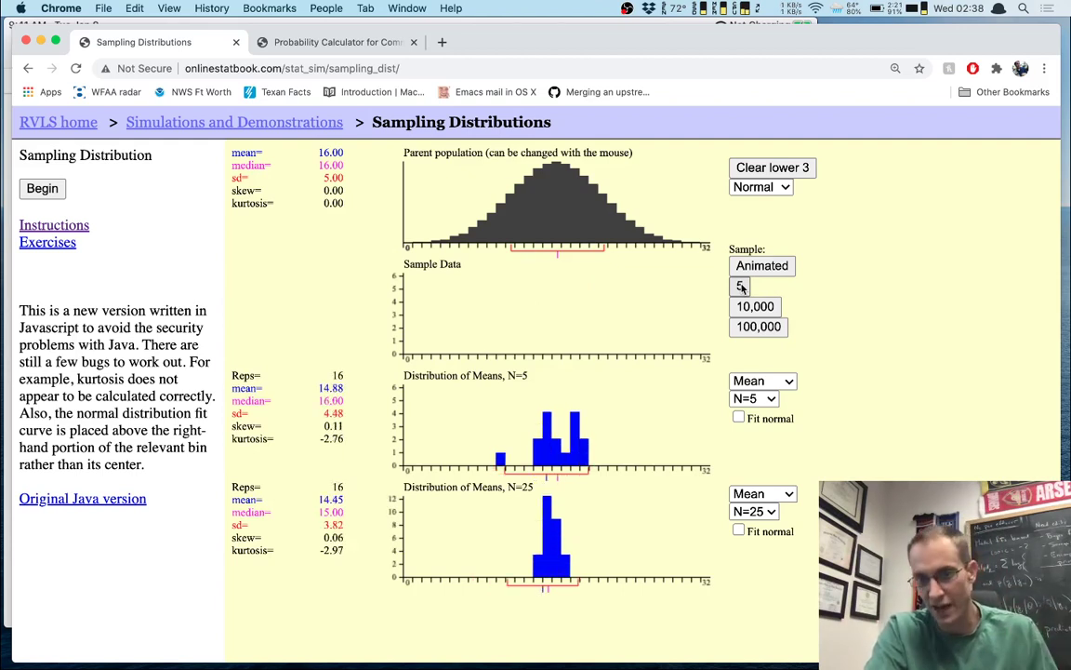
left_click(764, 331)
left_click(762, 331)
left_click(761, 330)
left_click(762, 330)
left_click(762, 330)
left_click(762, 330)
left_click(762, 331)
left_click(762, 330)
left_click(761, 330)
left_click(759, 327)
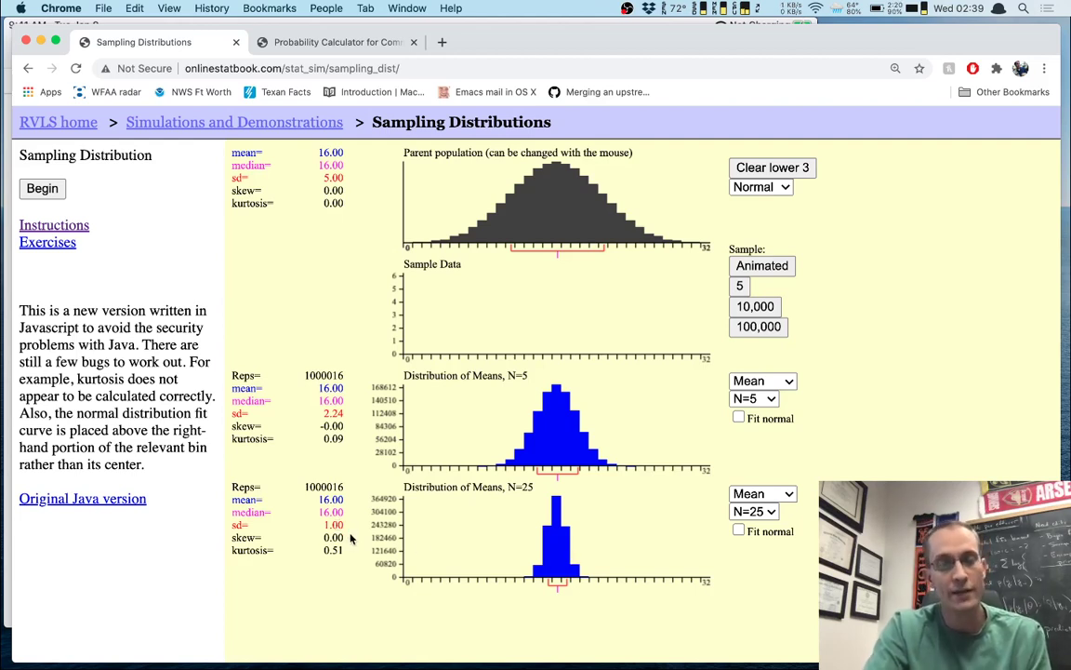
Return to the mirrored notes and scroll to page 3's central limit theorem summary
key("super+Tab")
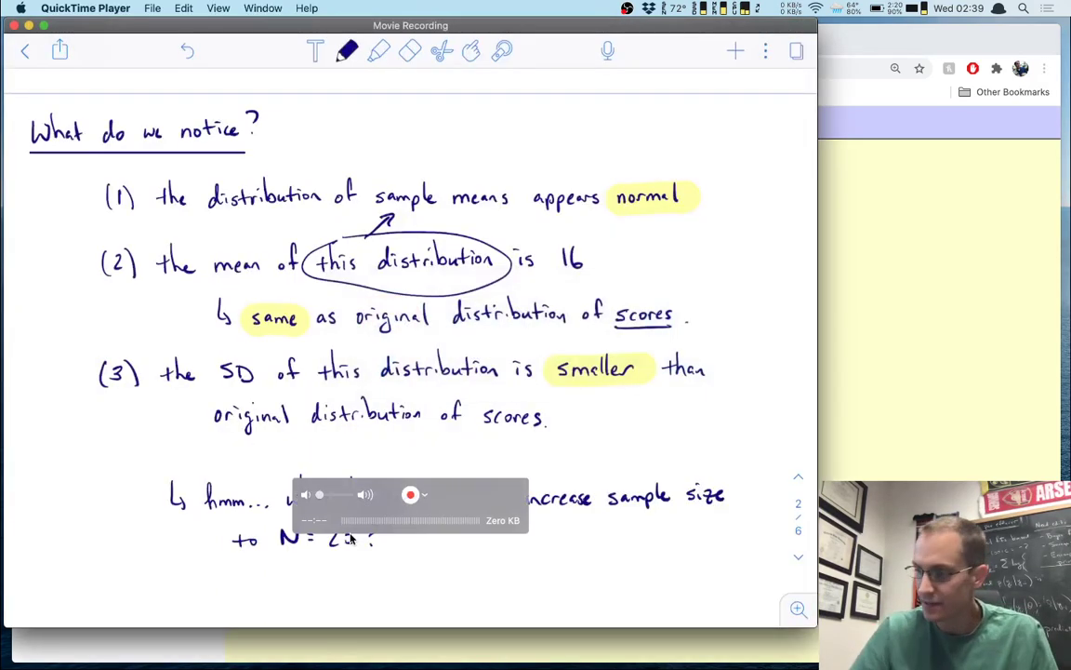
scroll(352, 540, "down", 4)
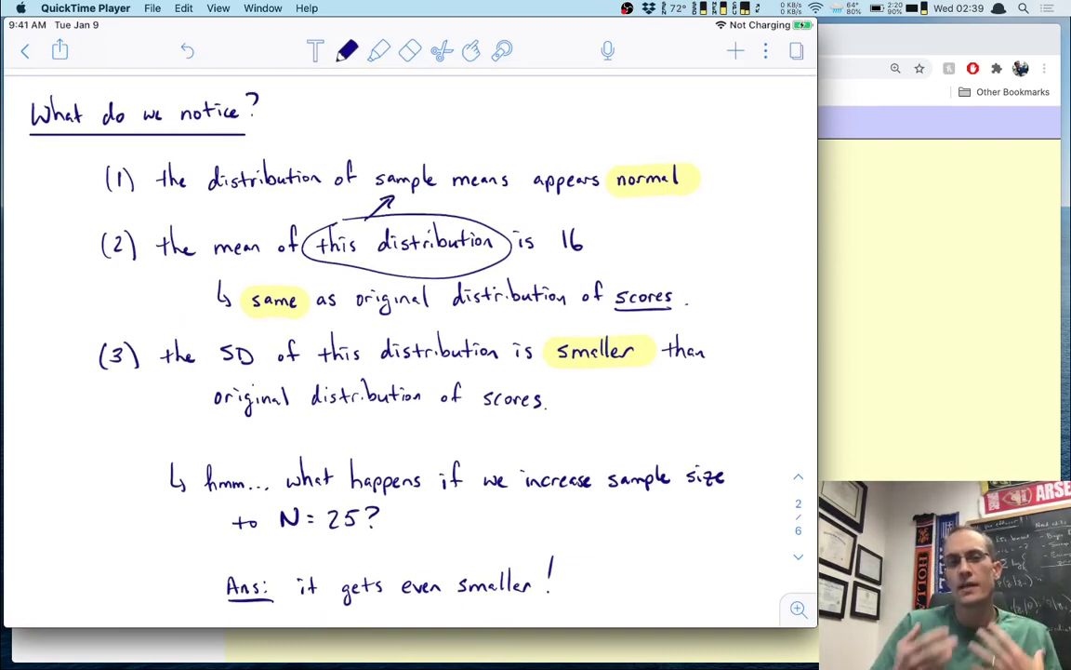
scroll(410, 344, "down", 10)
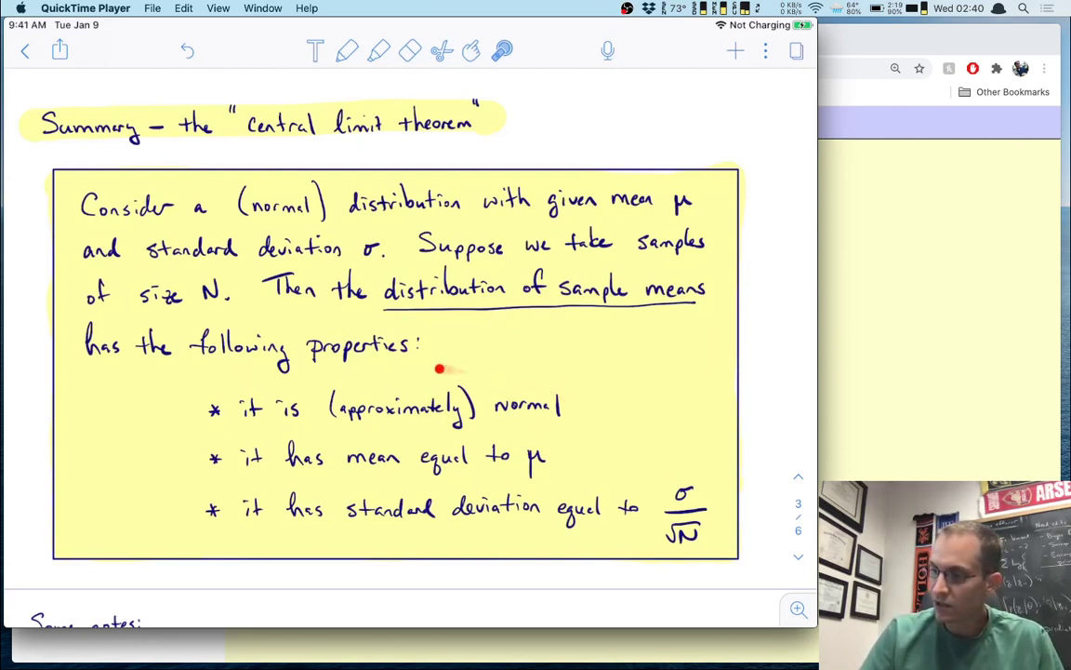
Switch to the Chrome Sampling Distributions simulation showing sd 2.24 versus 1.00
key("super+Tab")
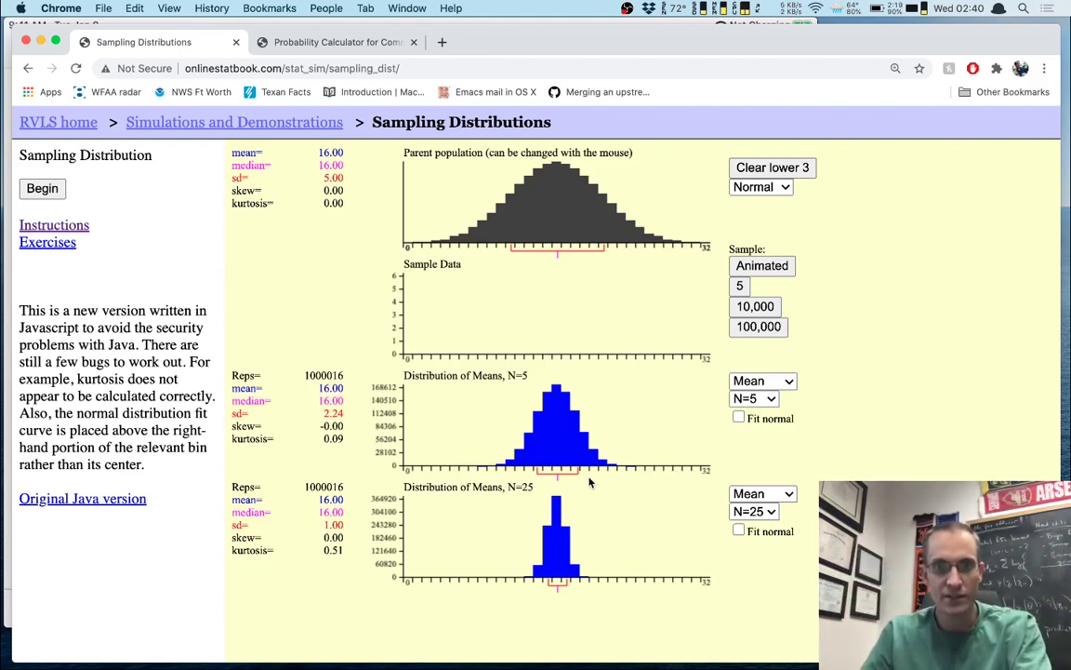
Return from Chrome to the mirrored iPad notes in QuickTime Player
key("super+Tab")
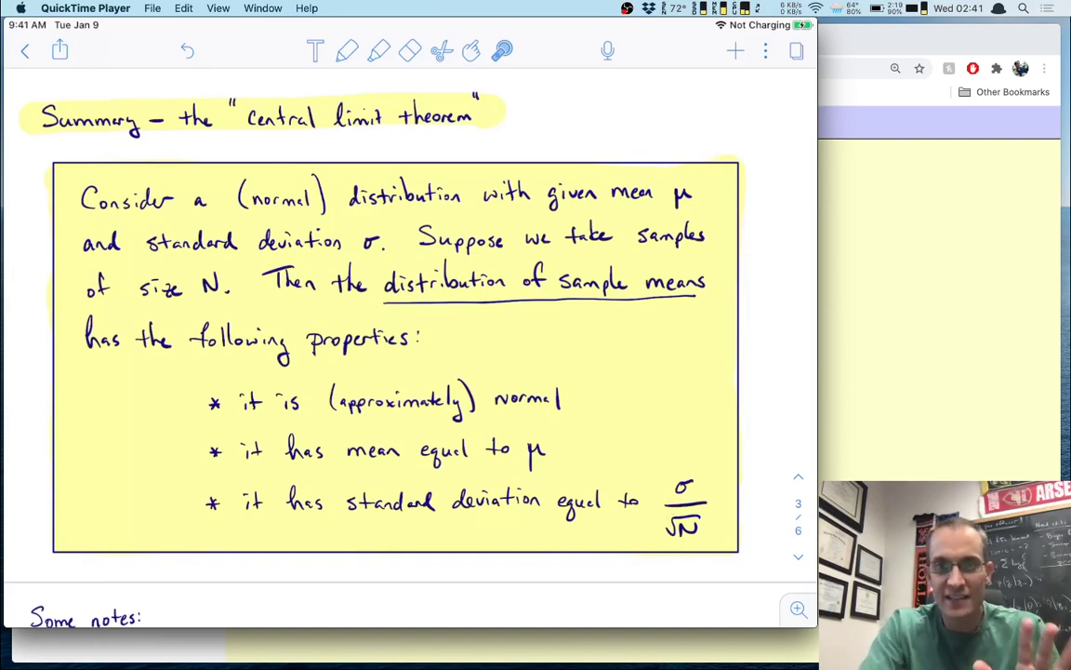
Bring the Chrome Sampling Distributions page in front of the QuickTime notes
left_click(920, 443)
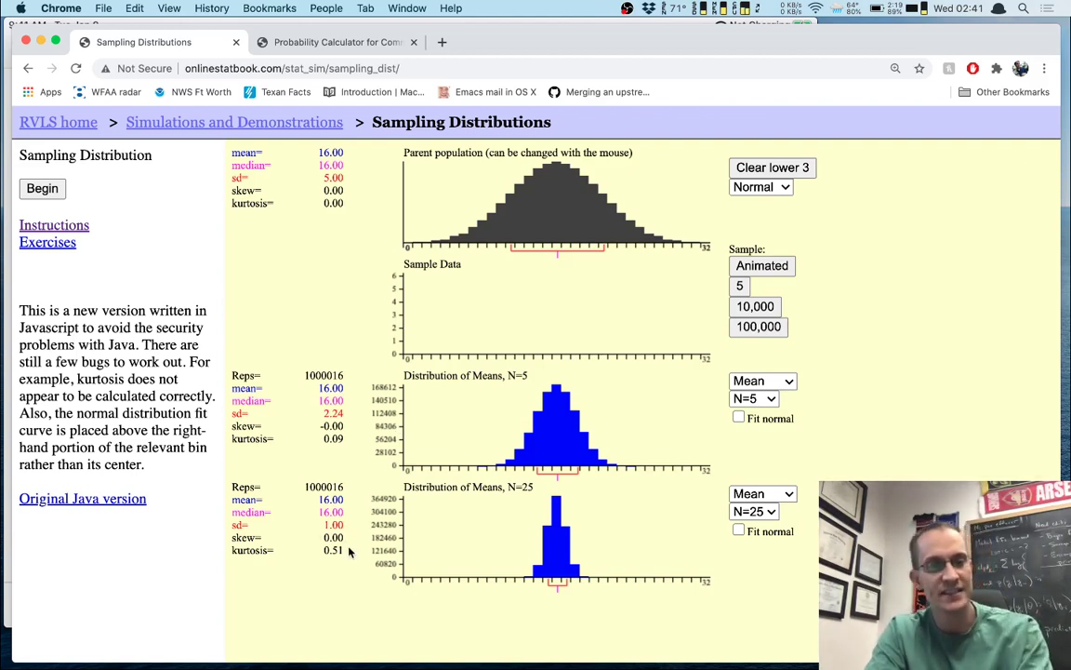
Switch back to the mirrored notes where σ/√N is named the standard error
key("super+Tab")
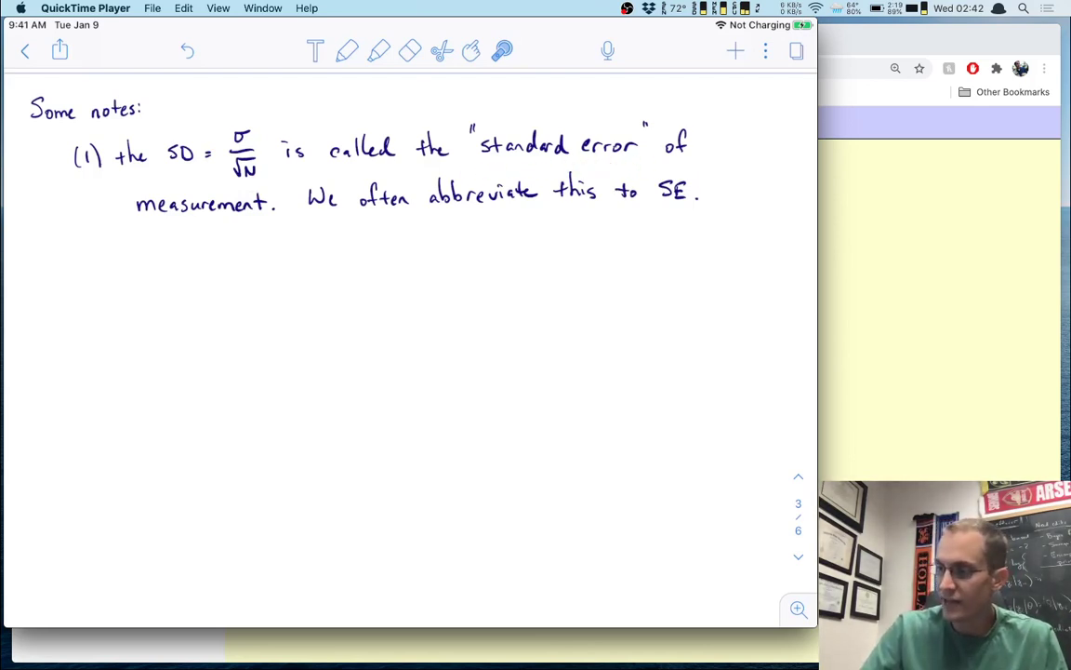
Highlight 'SE' and the σ/√N fraction in yellow, then reveal note (2) on non-normal scores
left_click(379, 50)
left_click_drag(646, 190, 706, 192)
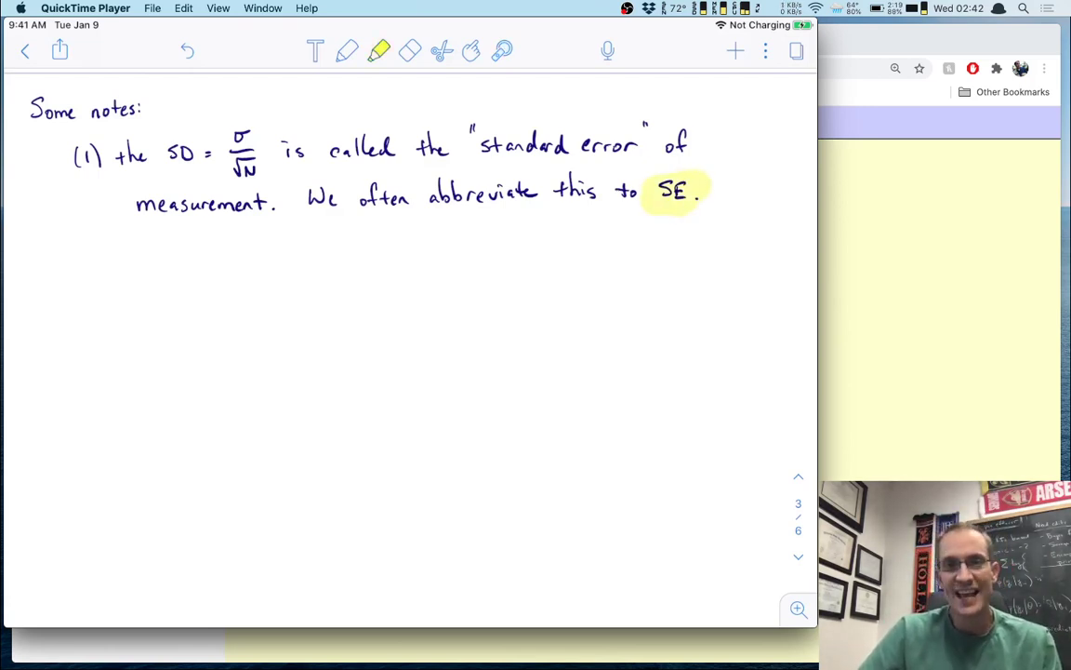
left_click_drag(241, 122, 244, 182)
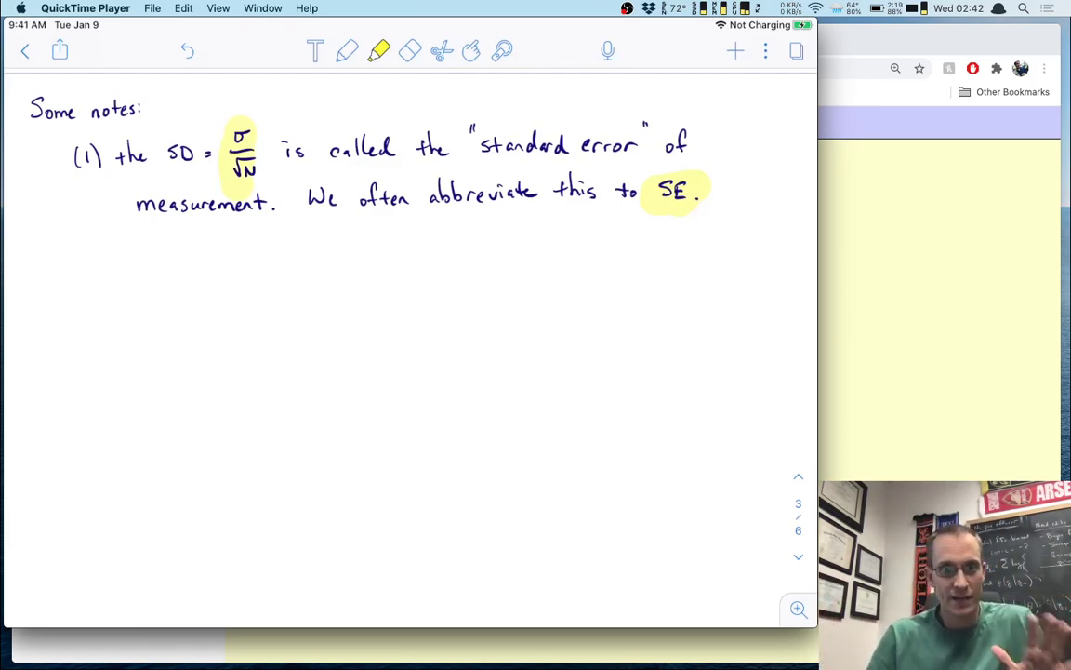
key("super+v")
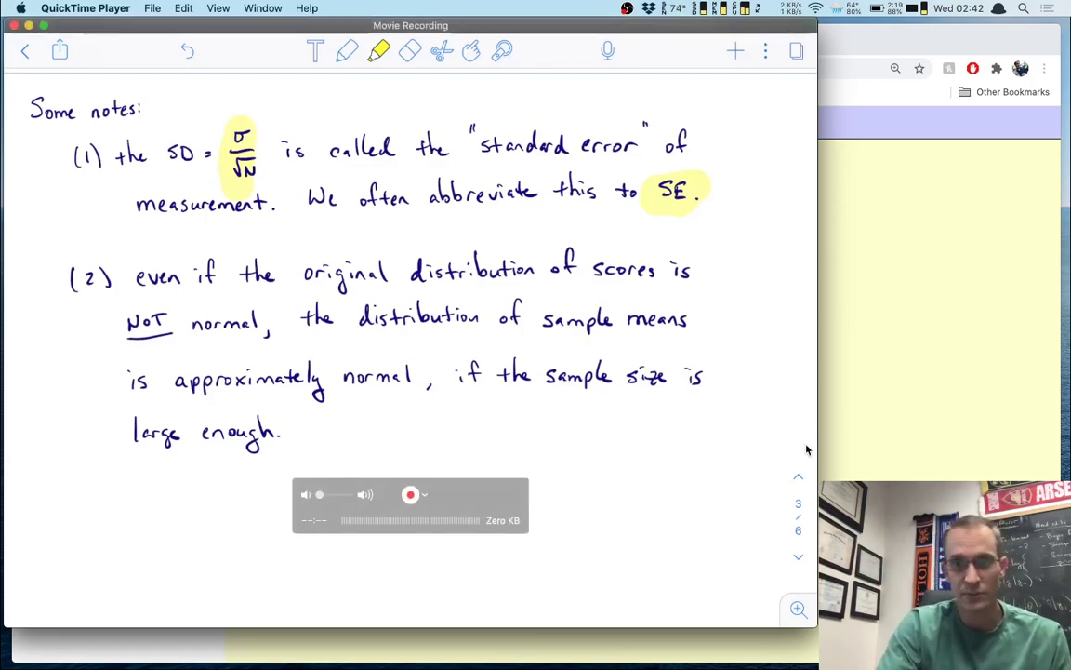
Redraw the parent population with a right tail and a left spike, then return to the notes
left_click(867, 401)
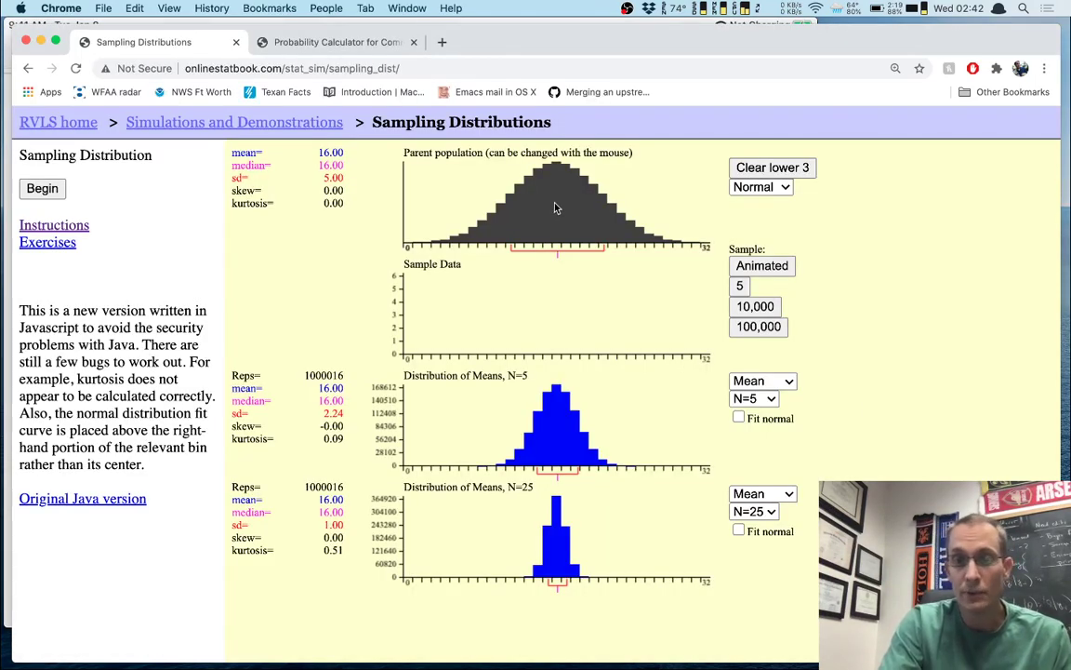
left_click_drag(561, 191, 622, 221)
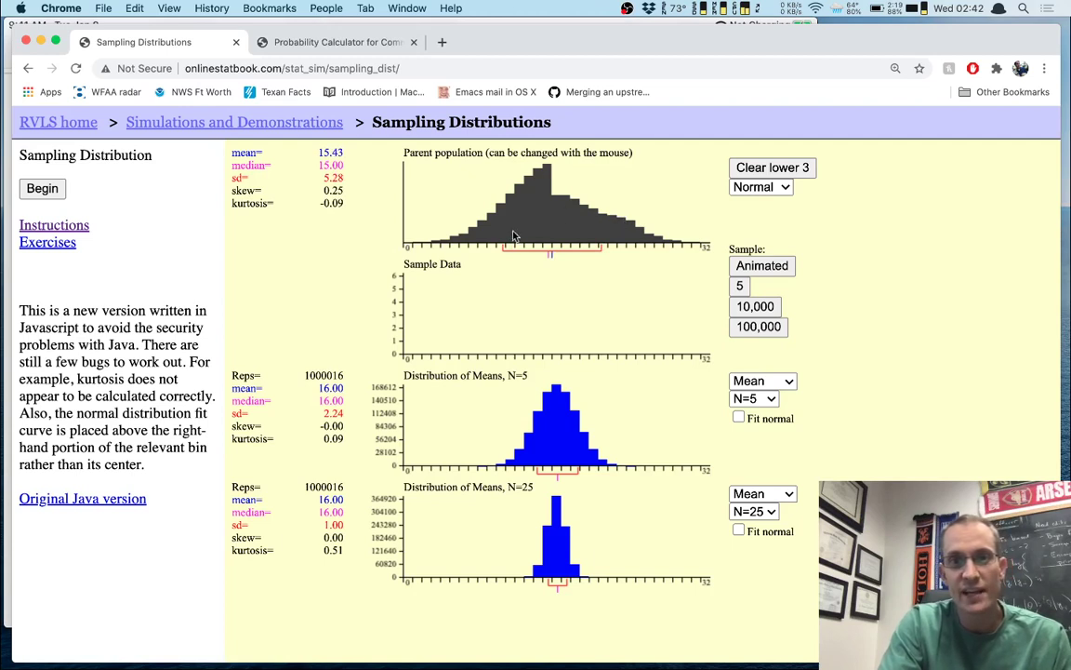
left_click_drag(511, 210, 479, 191)
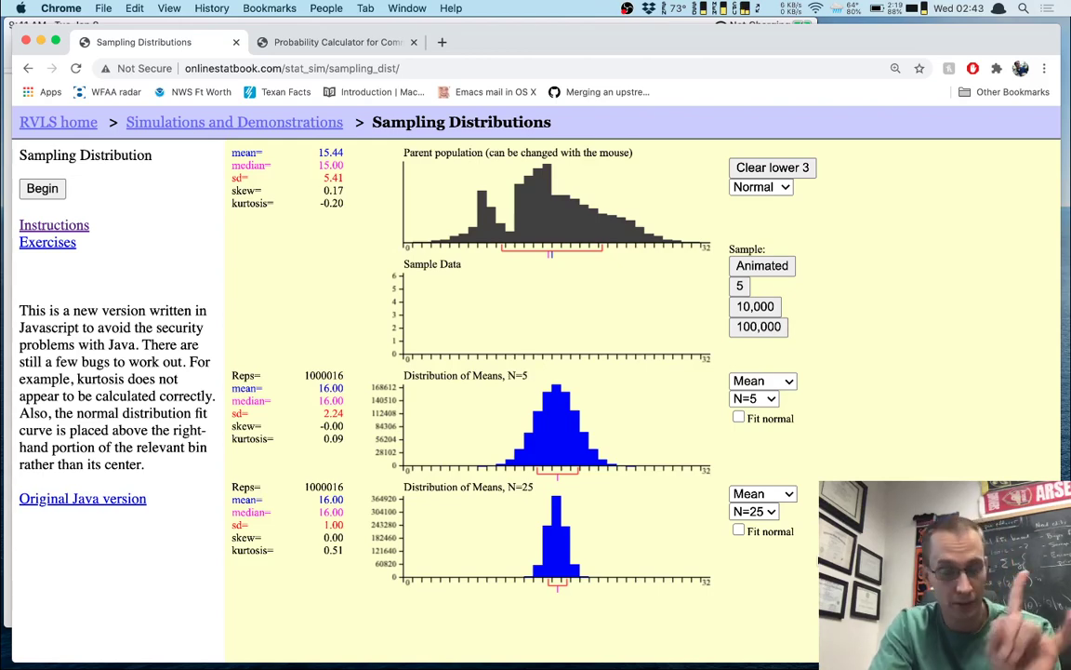
key("super+Tab")
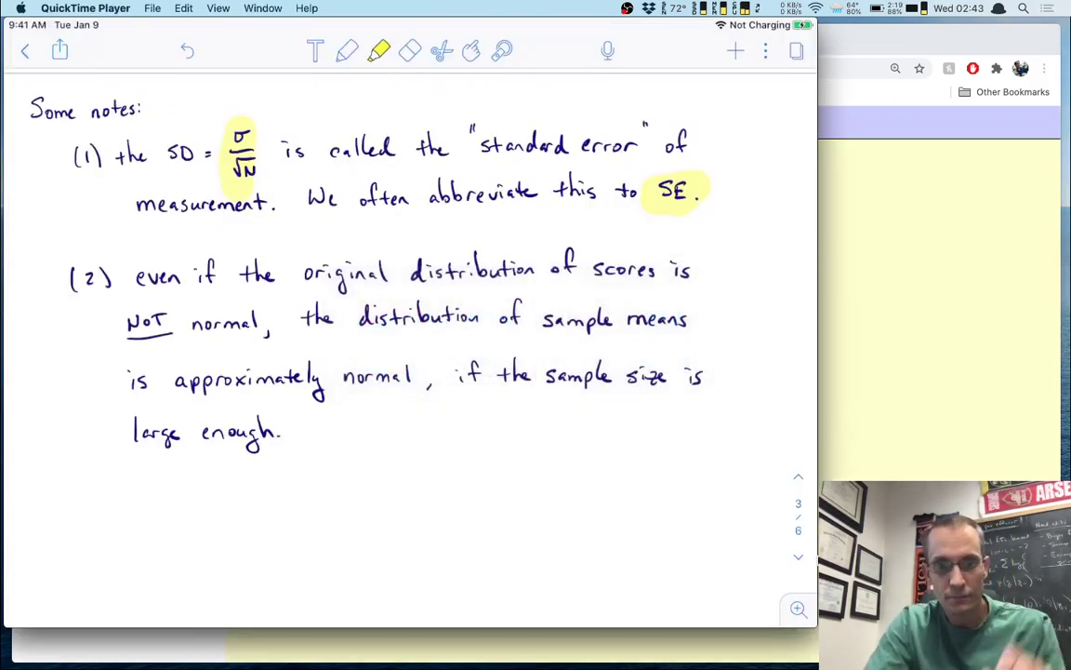
Select the covered content below note (2) to reveal the ACT example
scroll(410, 372, "down", 2)
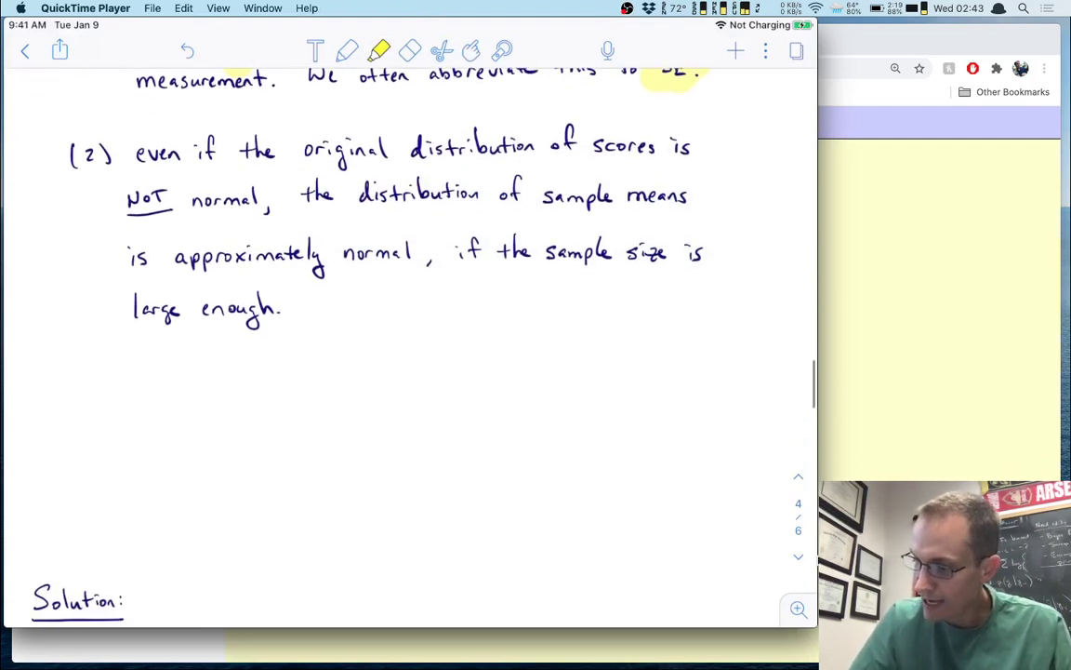
scroll(409, 372, "up", 1)
left_click(361, 498)
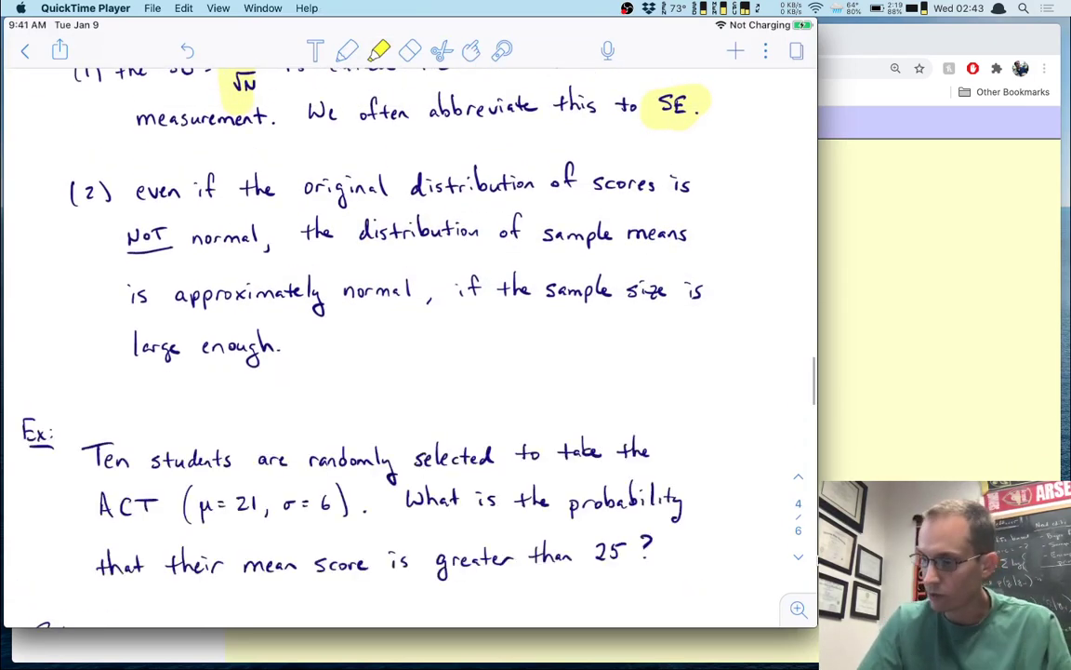
Highlight '(μ=21, σ=6)' in yellow and reveal the solution line P(x̄ > 25)
scroll(409, 372, "down", 1)
scroll(410, 372, "down", 5)
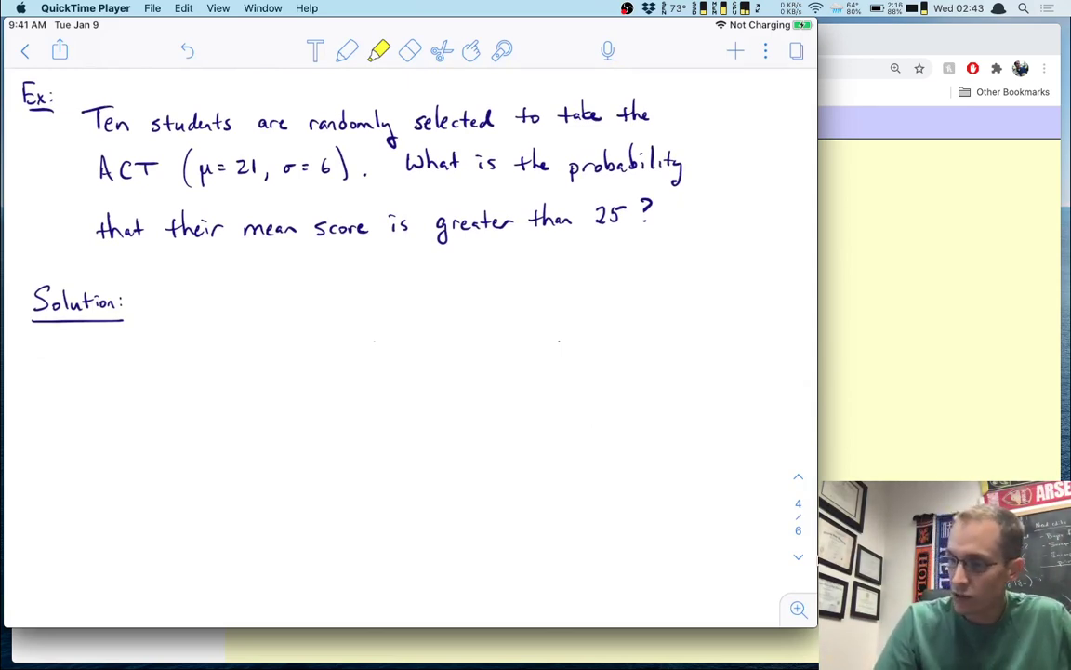
left_click_drag(179, 170, 346, 167)
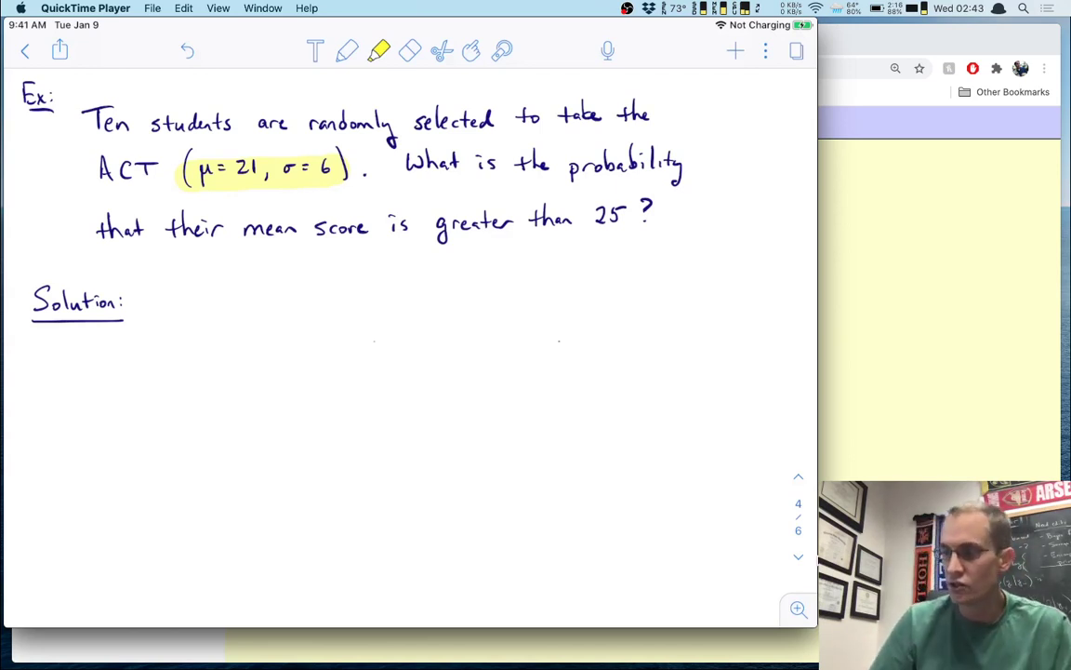
left_click(395, 290)
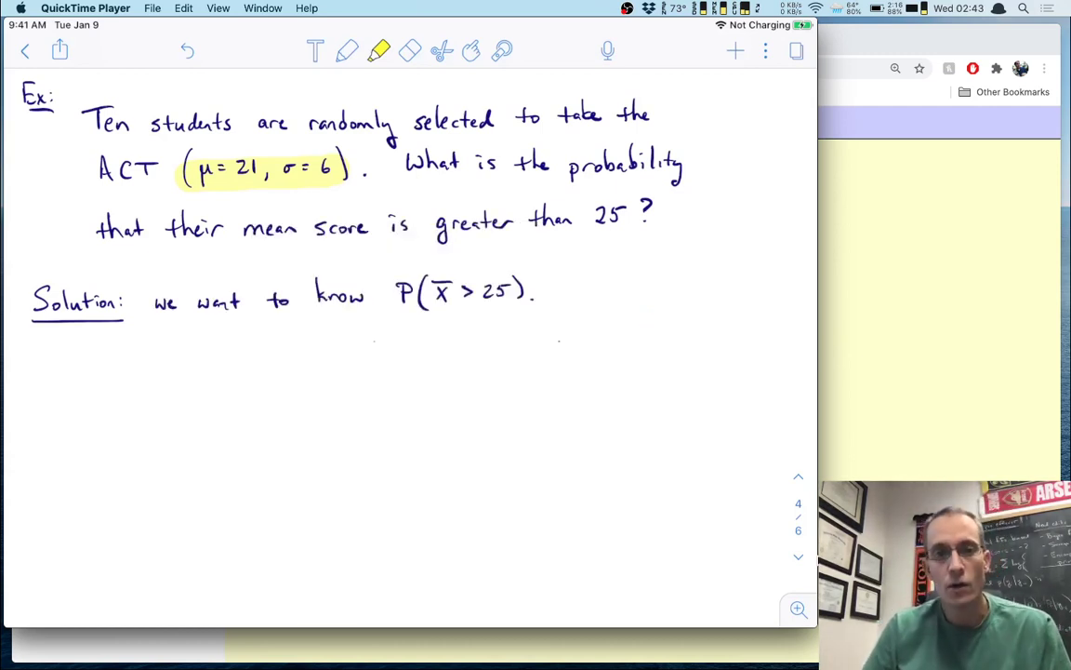
Highlight 'based on distribution of sample means.' in Step 1
left_click(503, 50)
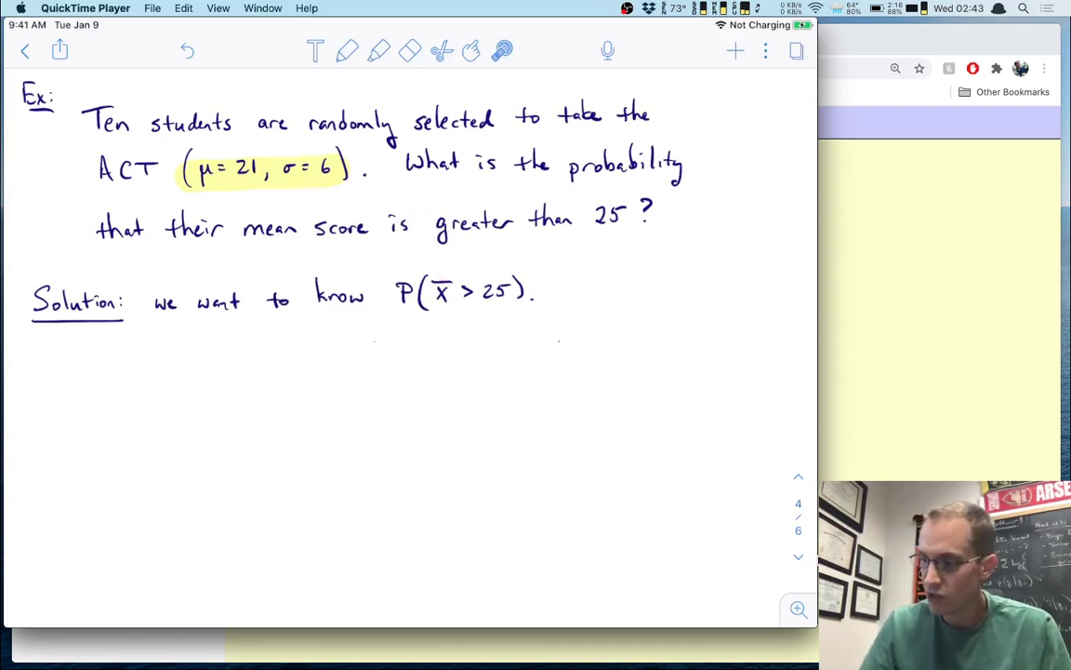
scroll(409, 344, "down", 5)
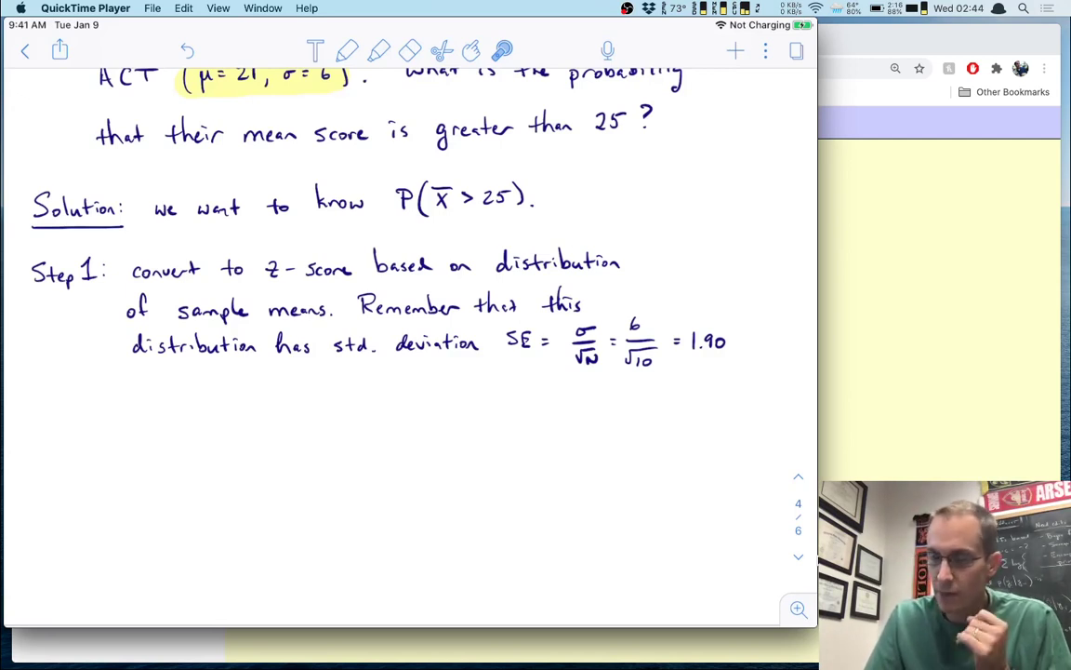
left_click(378, 50)
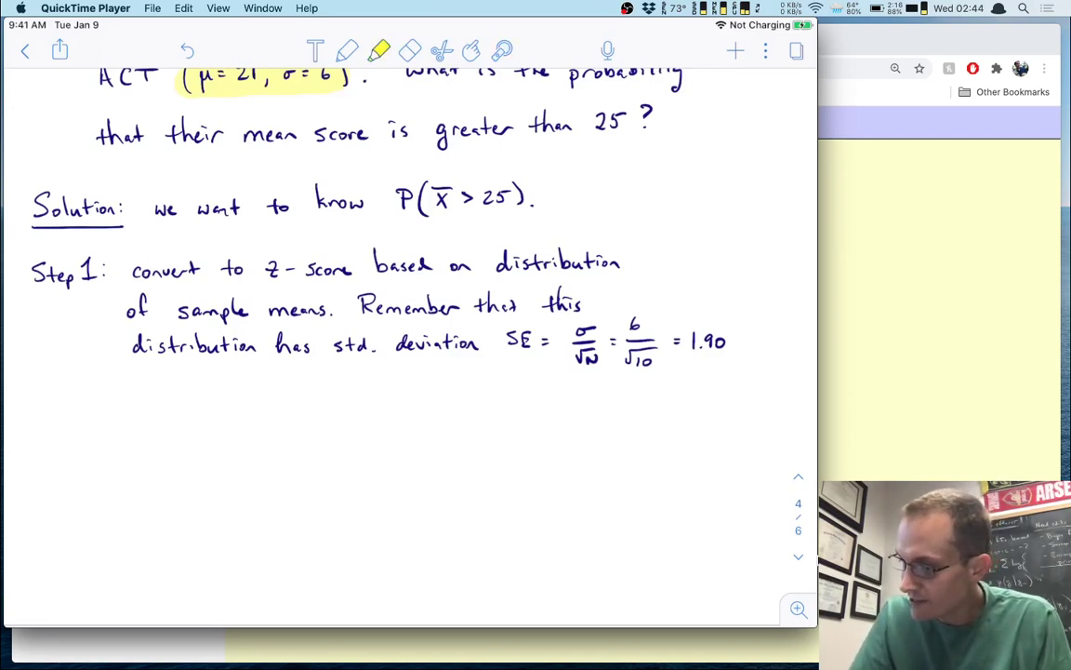
left_click_drag(361, 264, 629, 264)
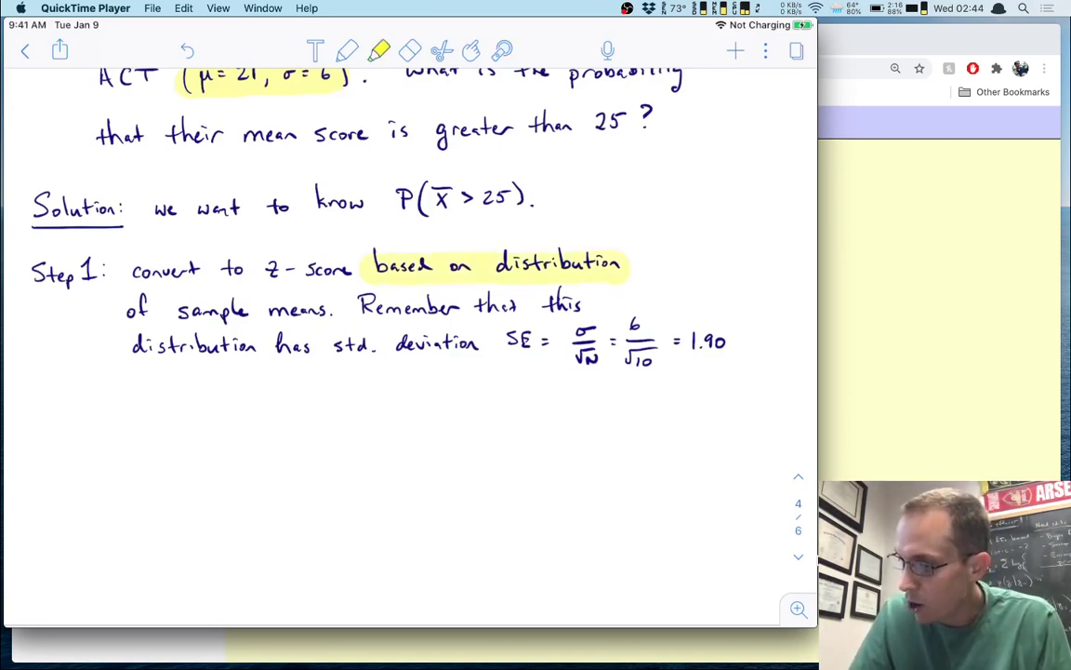
left_click_drag(113, 310, 333, 311)
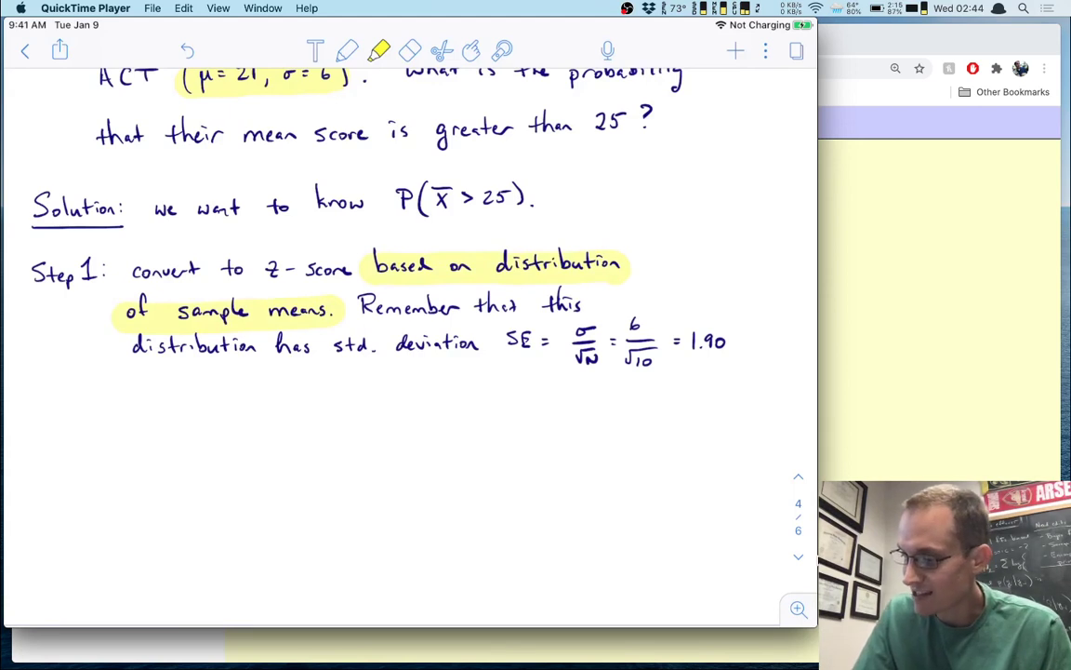
Point out SE = 6/√10 = 1.90 with the laser, then reveal z = (25−21)/1.90 = 2.11
left_click(502, 51)
left_click(538, 324)
mouse_move(538, 324)
left_mouse_down()
mouse_move(512, 326)
mouse_move(507, 342)
mouse_move(530, 371)
mouse_move(523, 366)
left_mouse_up()
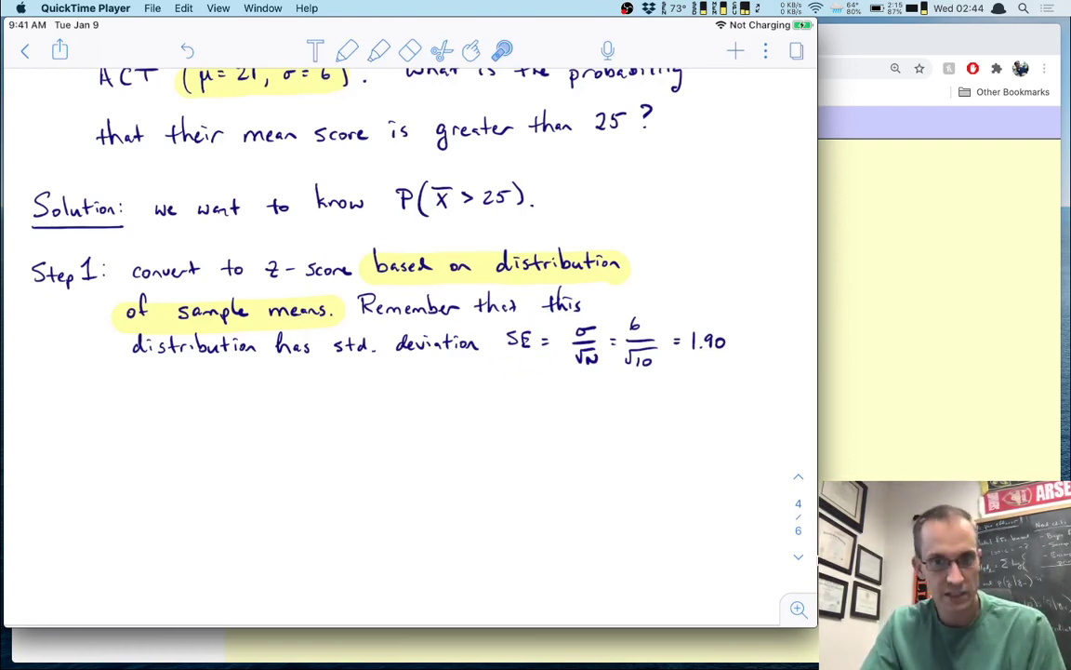
left_click_drag(586, 314, 567, 298)
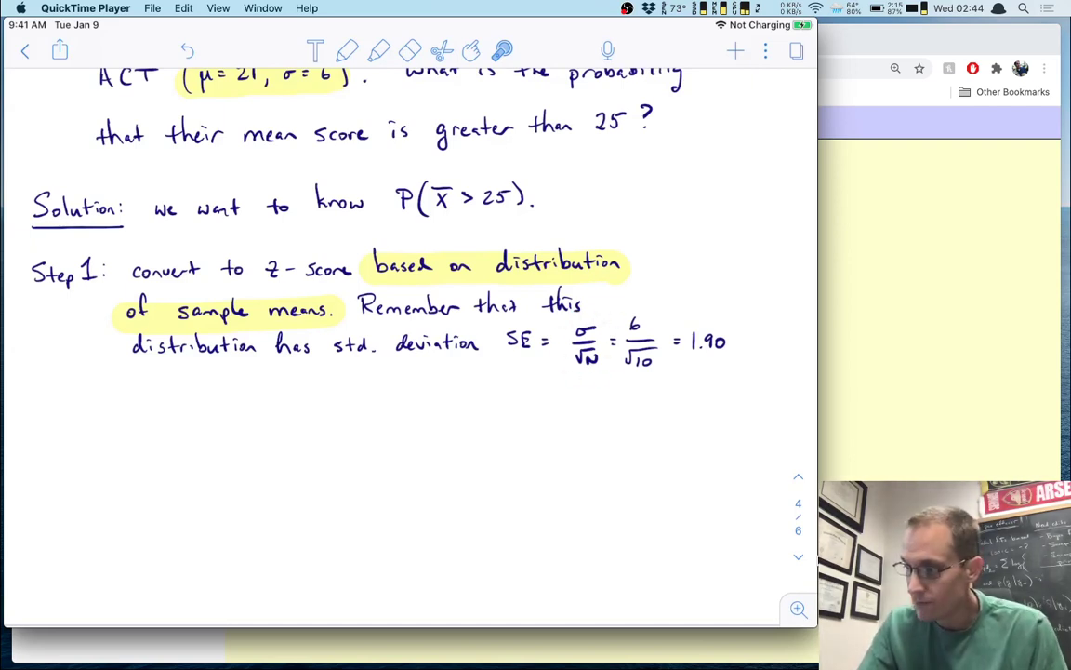
left_click_drag(614, 368, 636, 385)
scroll(369, 311, "up", 2)
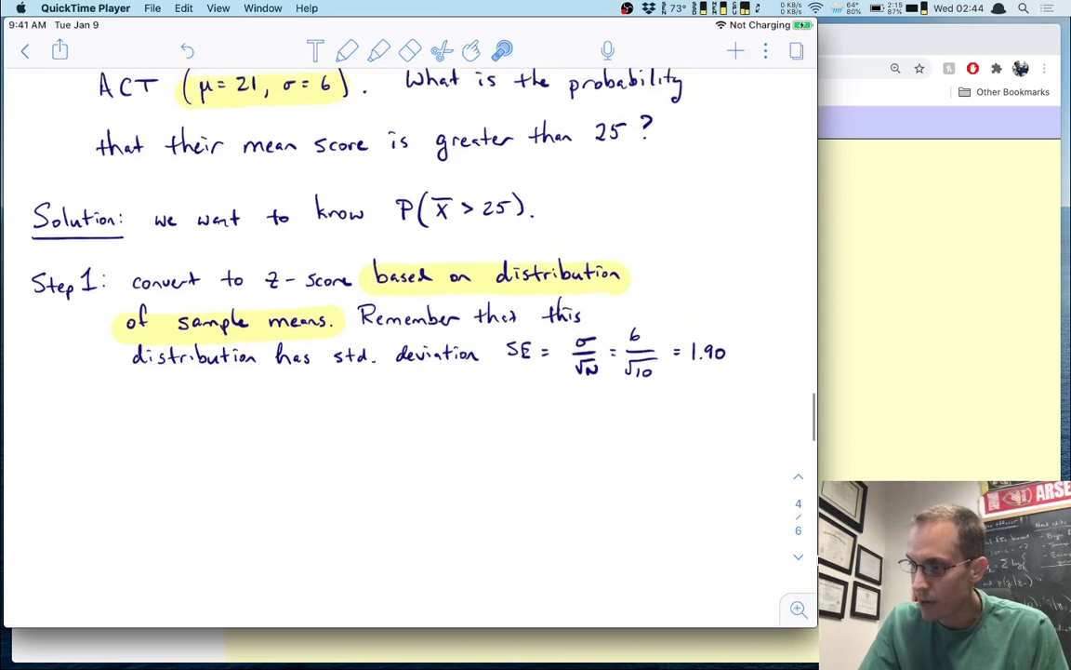
left_click_drag(650, 315, 691, 337)
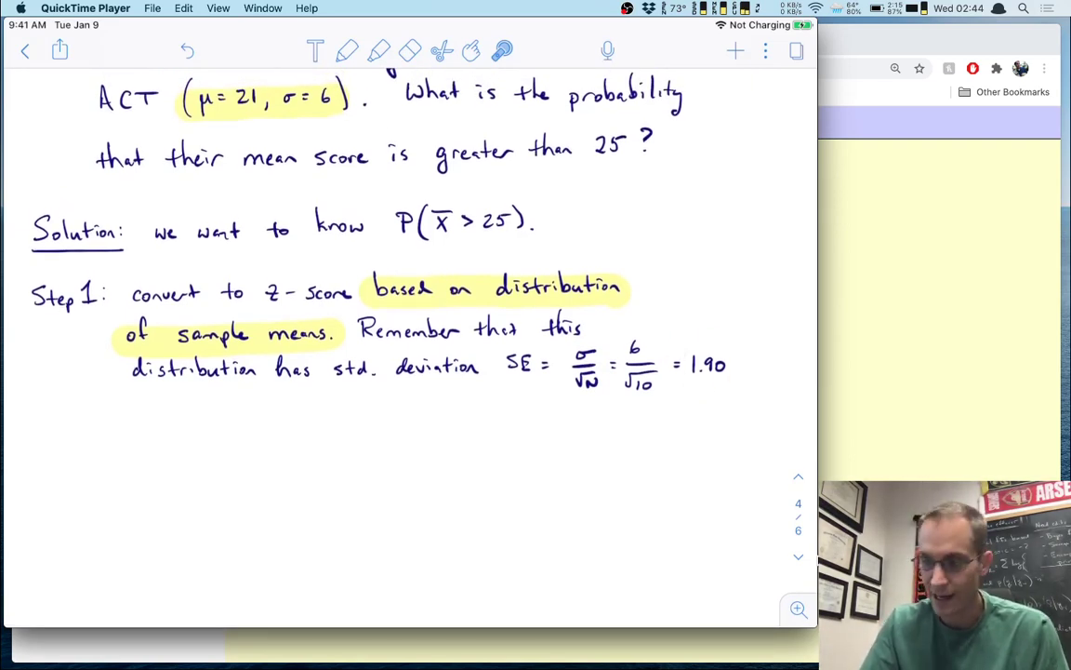
left_click(456, 450)
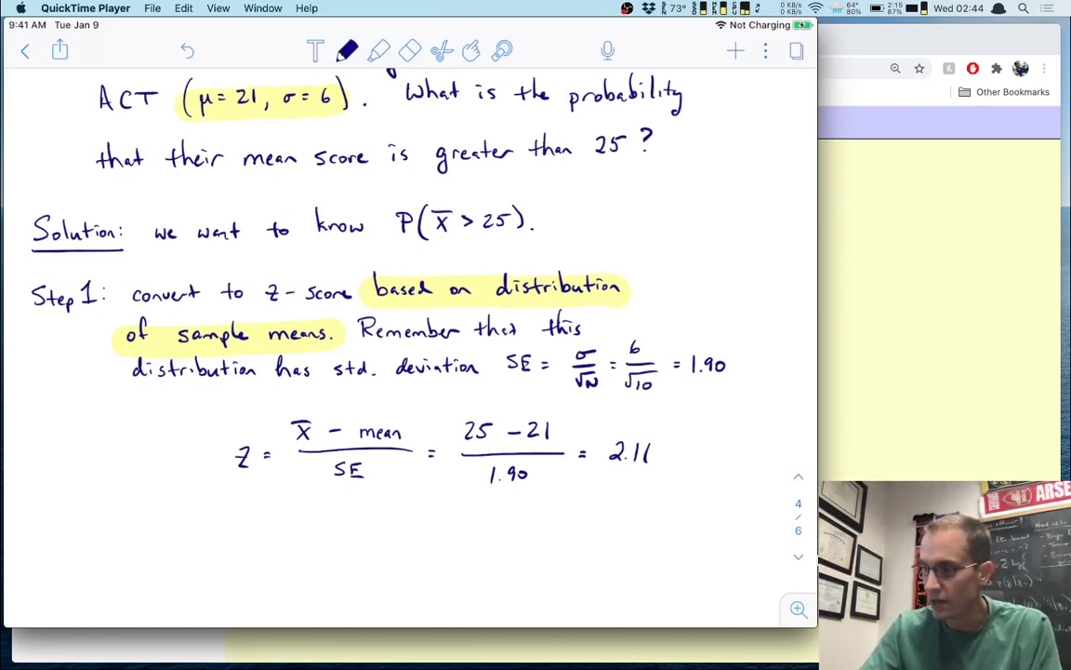
left_click(443, 51)
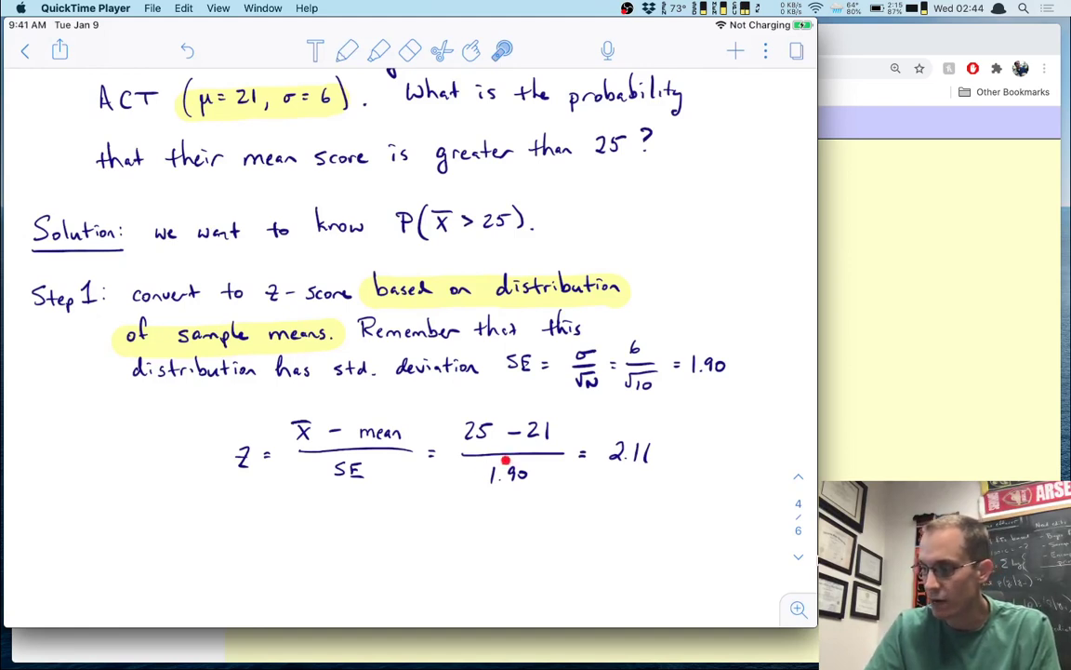